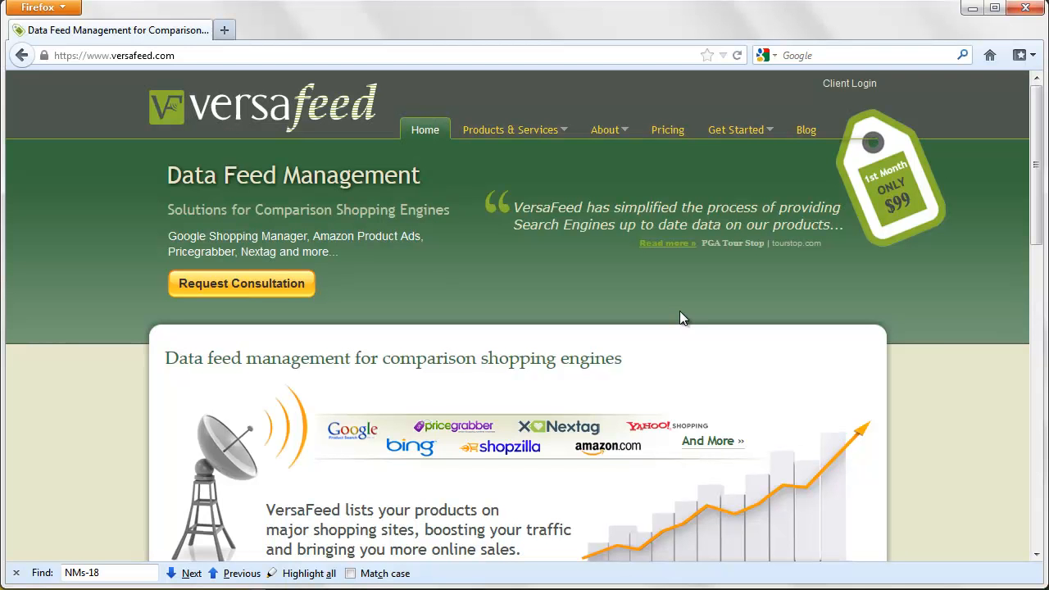
- Go to the Client Login page from the VersaFeed home page
click(836, 85)
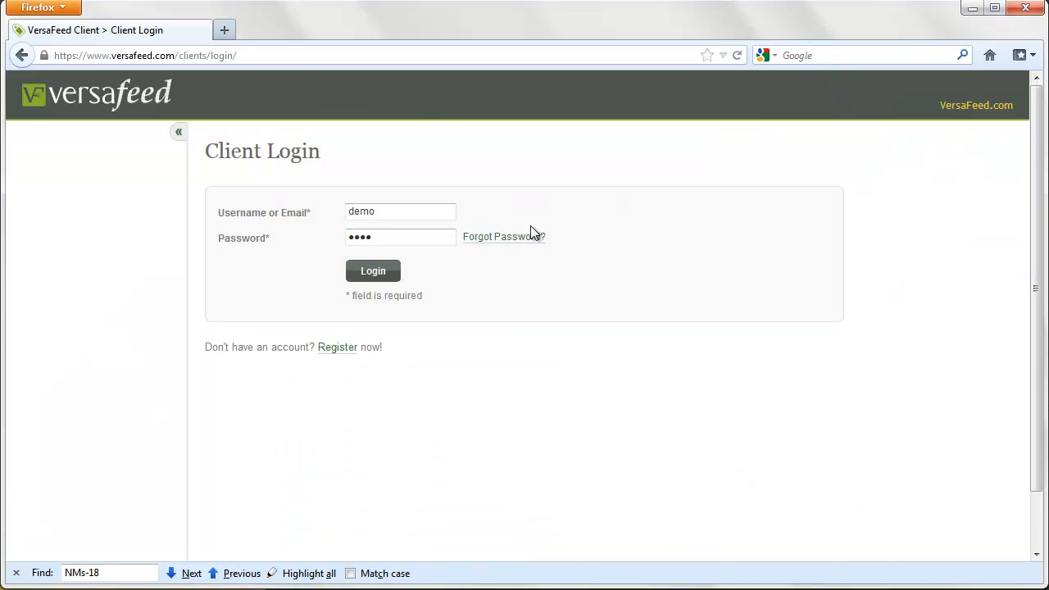
- Log in with the demo account's username and password, then dismiss Firefox's save-password prompt
double_click(421, 206)
text(demo2)
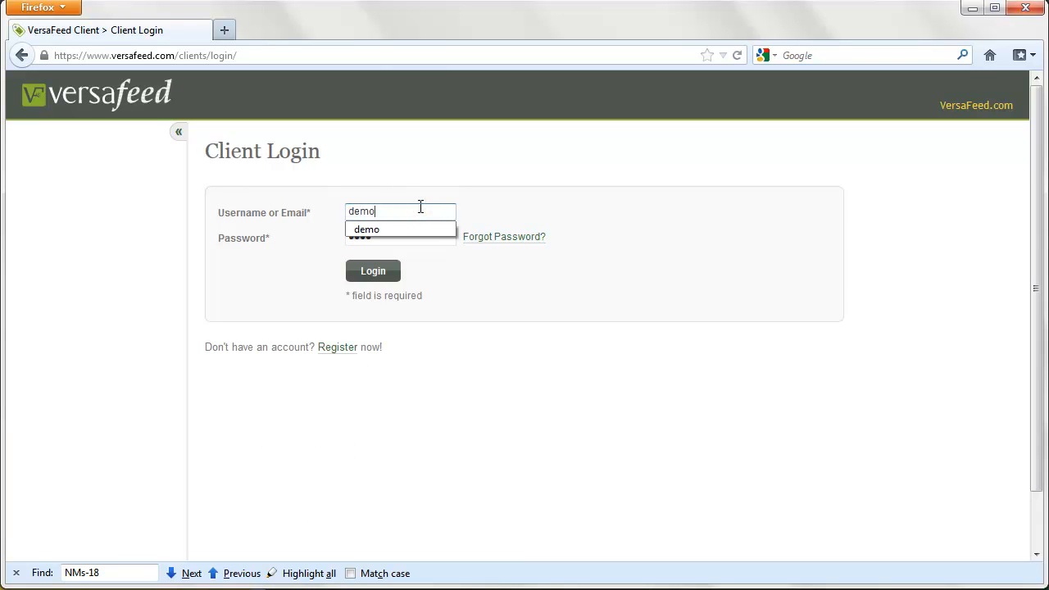
key(Tab)
text(demo2)
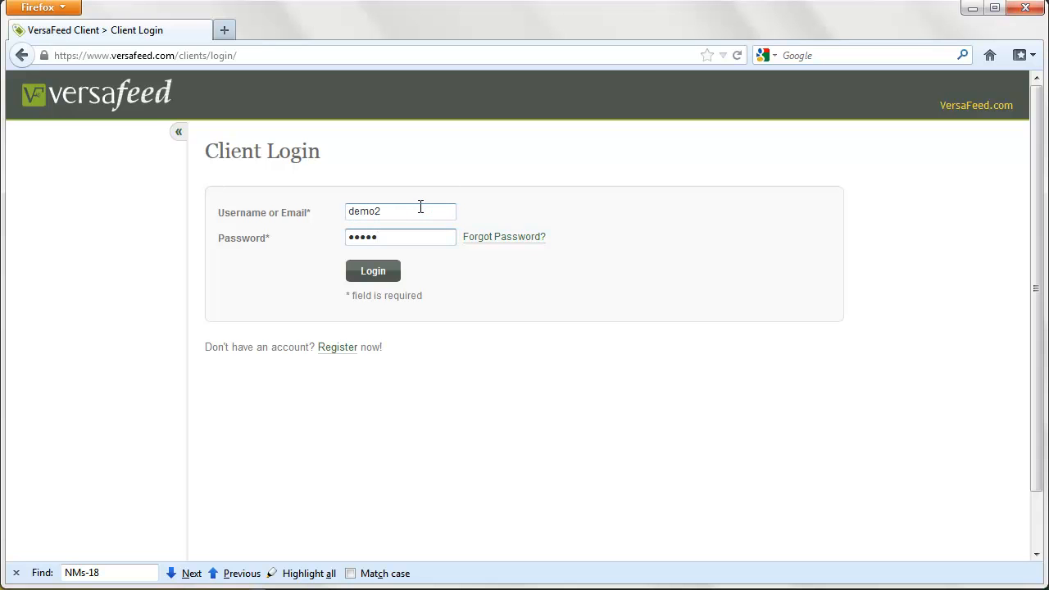
click(379, 272)
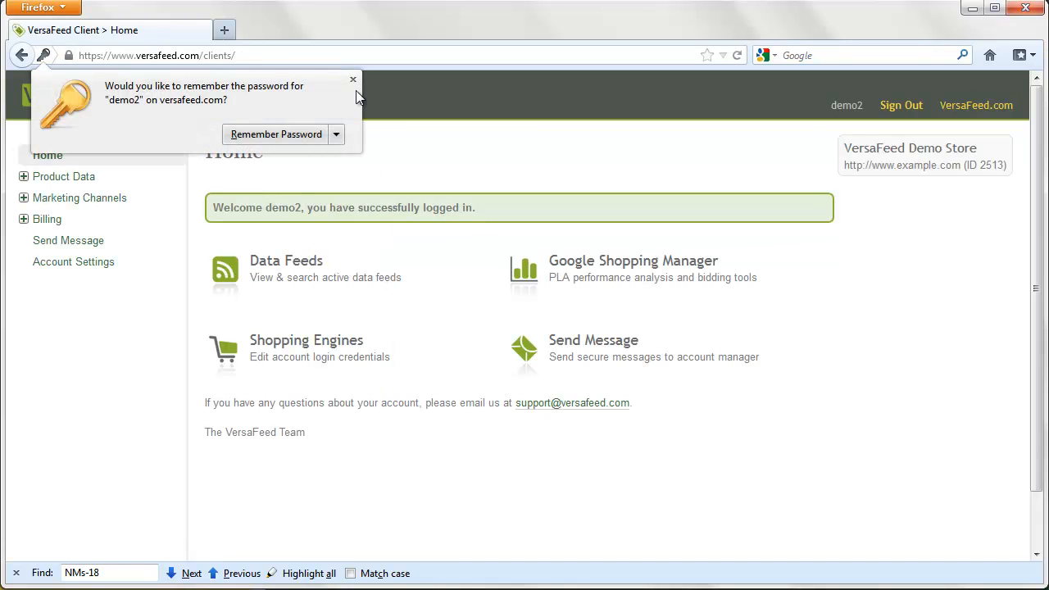
click(353, 80)
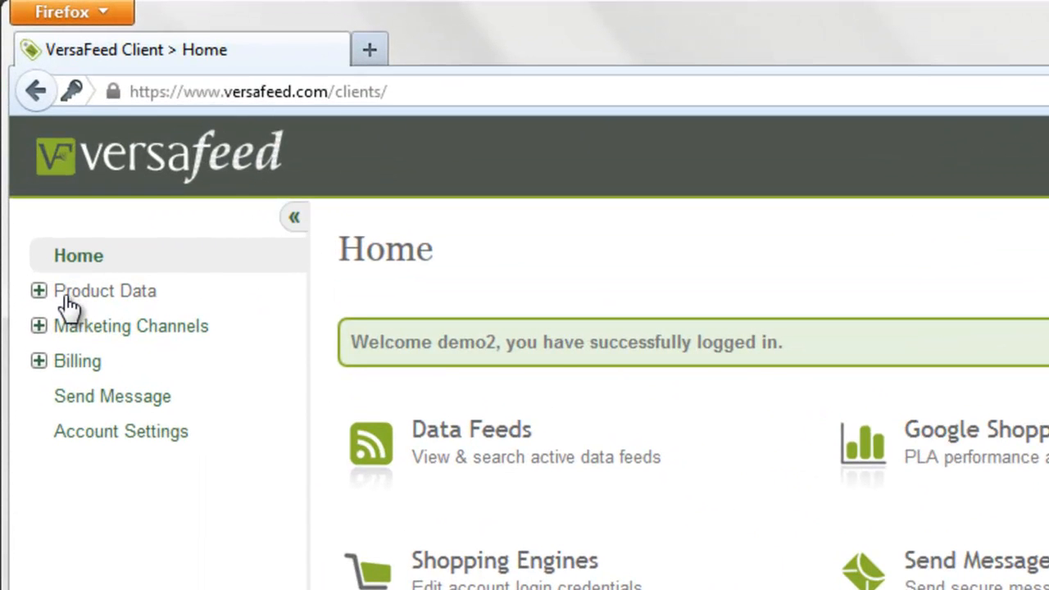
- Open Feed Exclusions under Product Data and add a first exclusion group
click(66, 295)
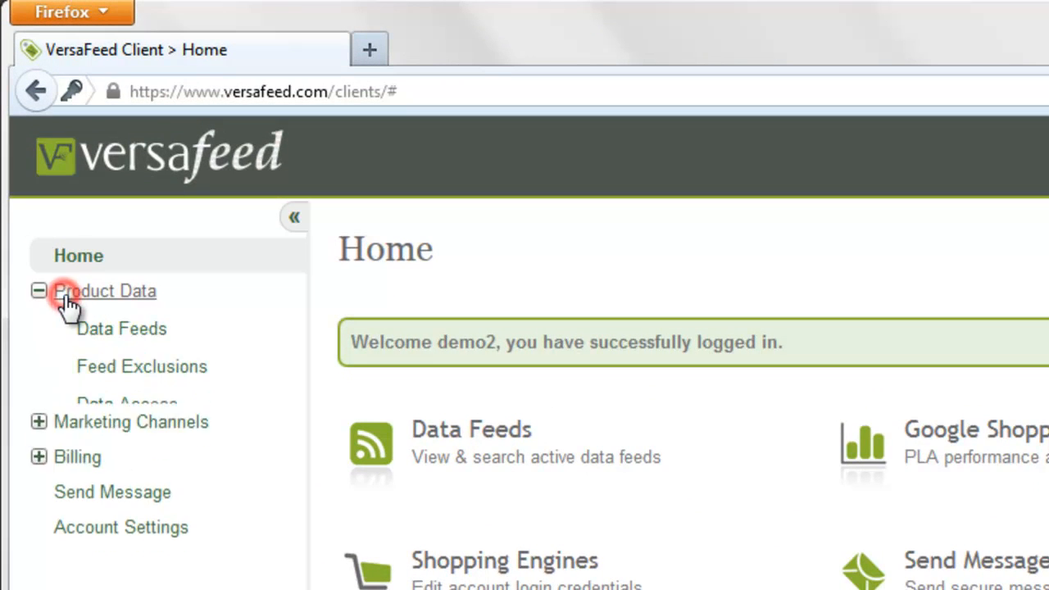
click(140, 368)
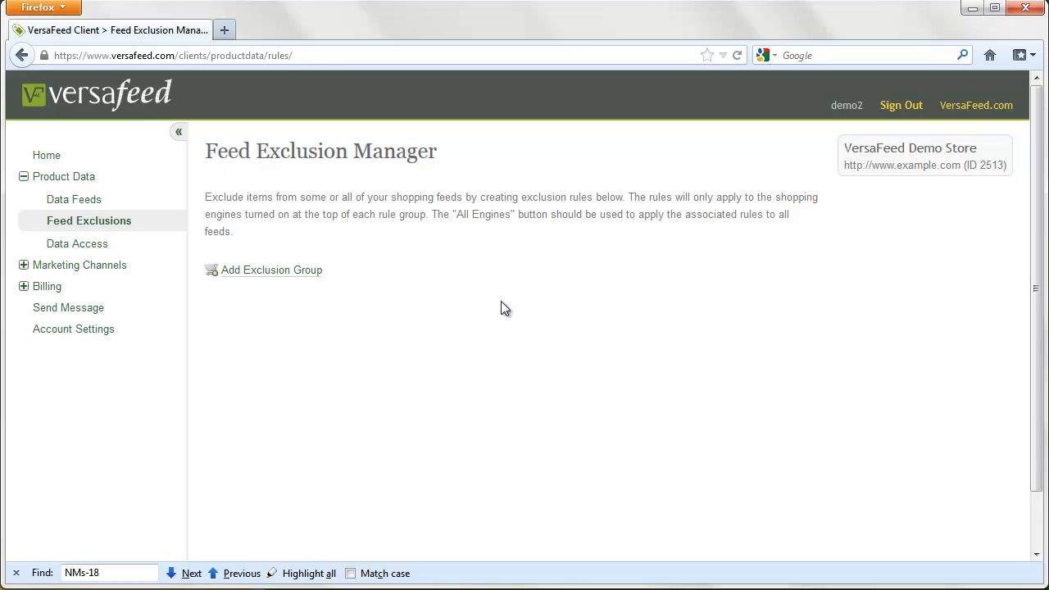
click(302, 282)
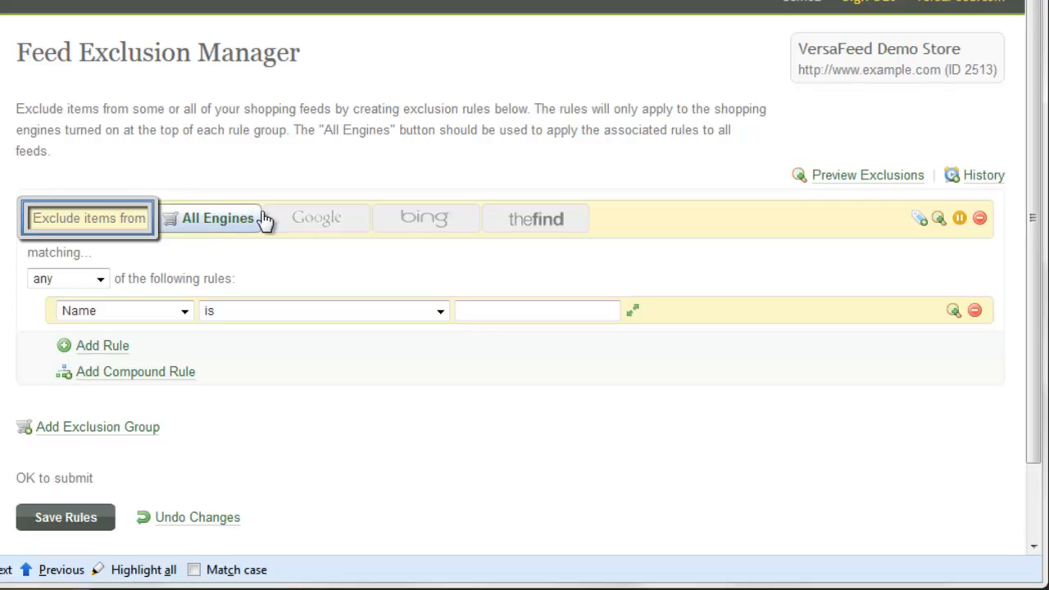
- Restrict the new group to Google and base its rule on Price
click(303, 223)
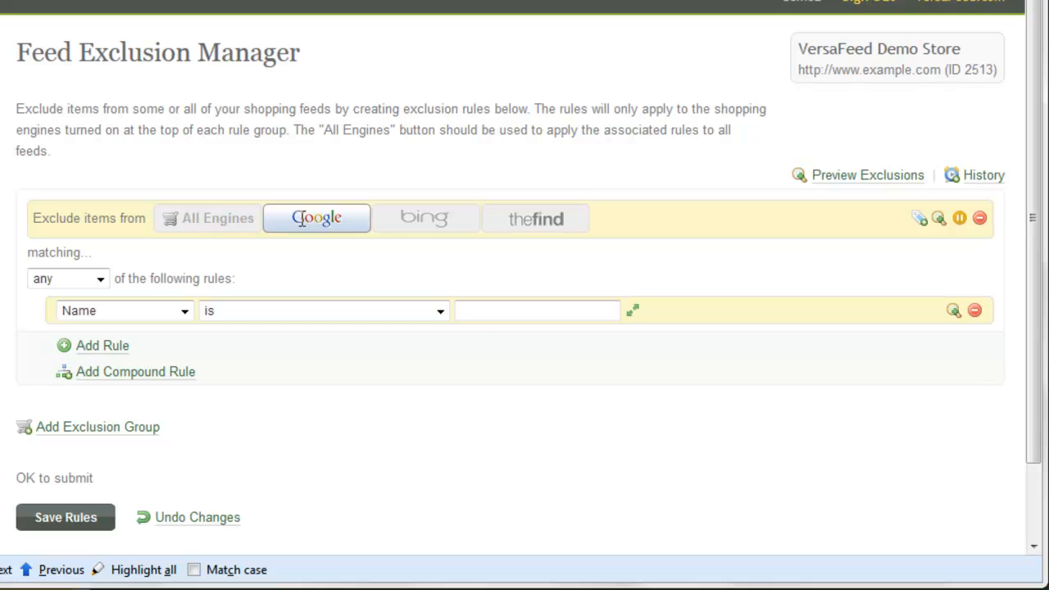
click(186, 312)
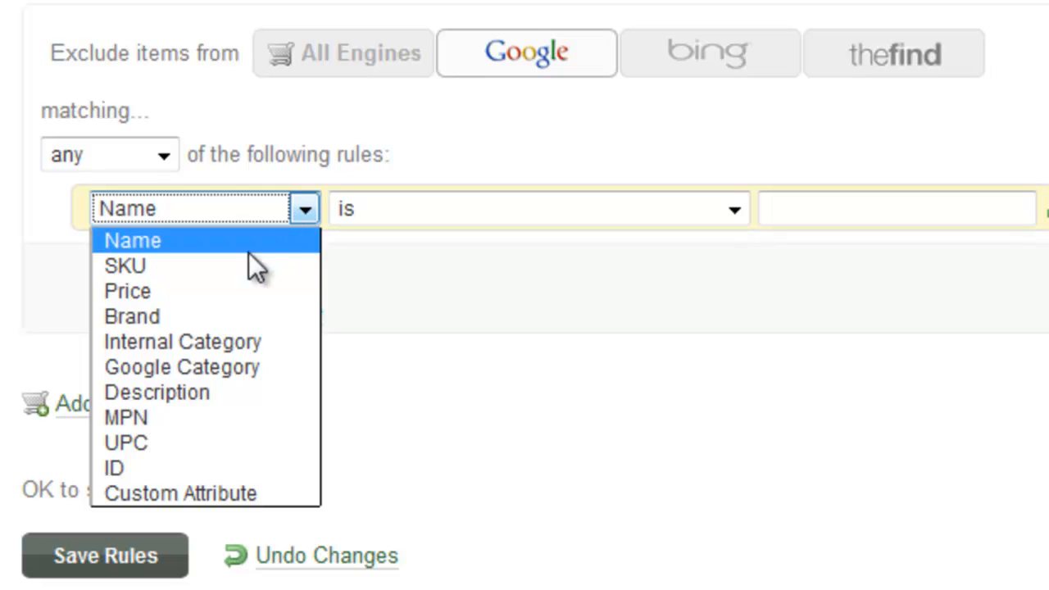
click(183, 293)
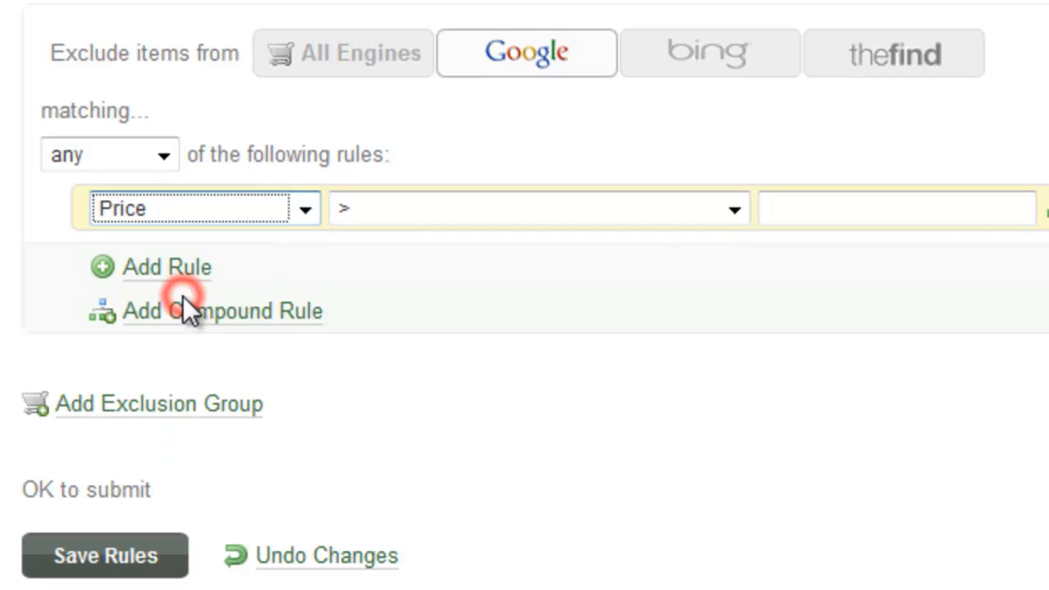
- Make the Google rule Price < 50 and preview its 16 matching items
click(660, 207)
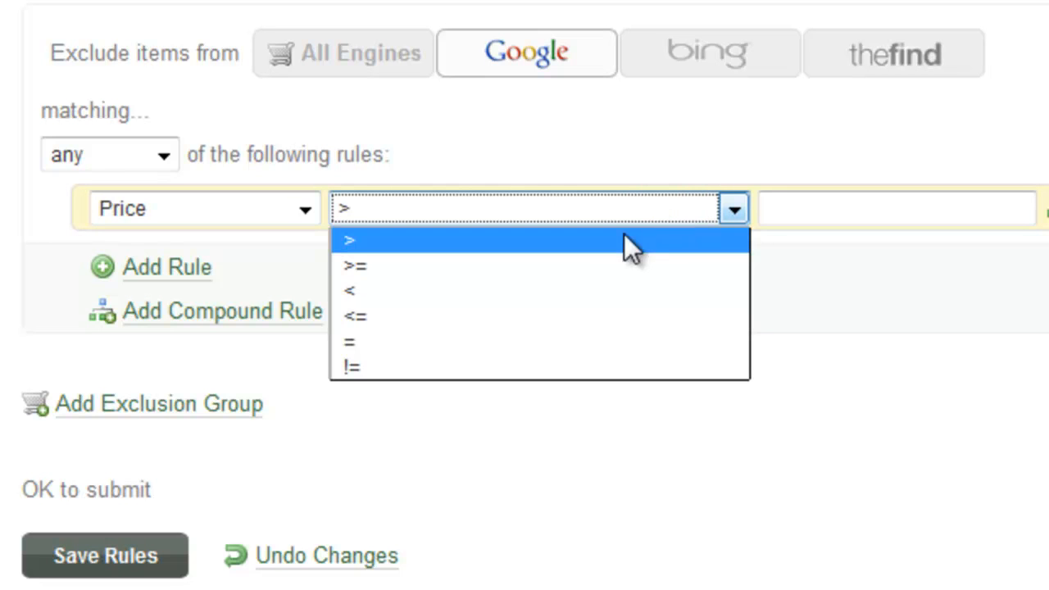
click(530, 292)
click(871, 211)
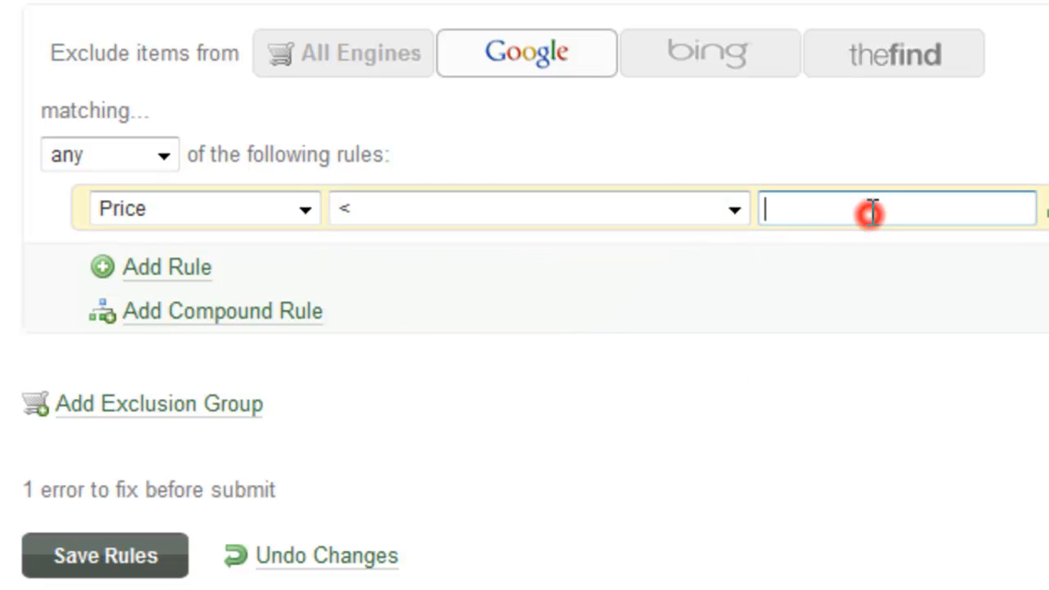
text(50)
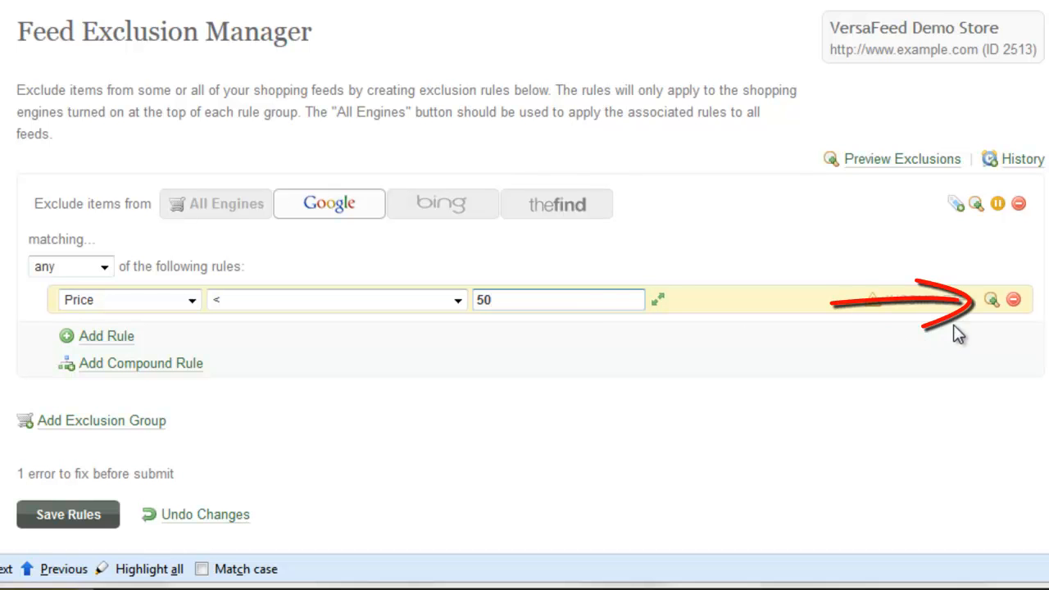
click(992, 300)
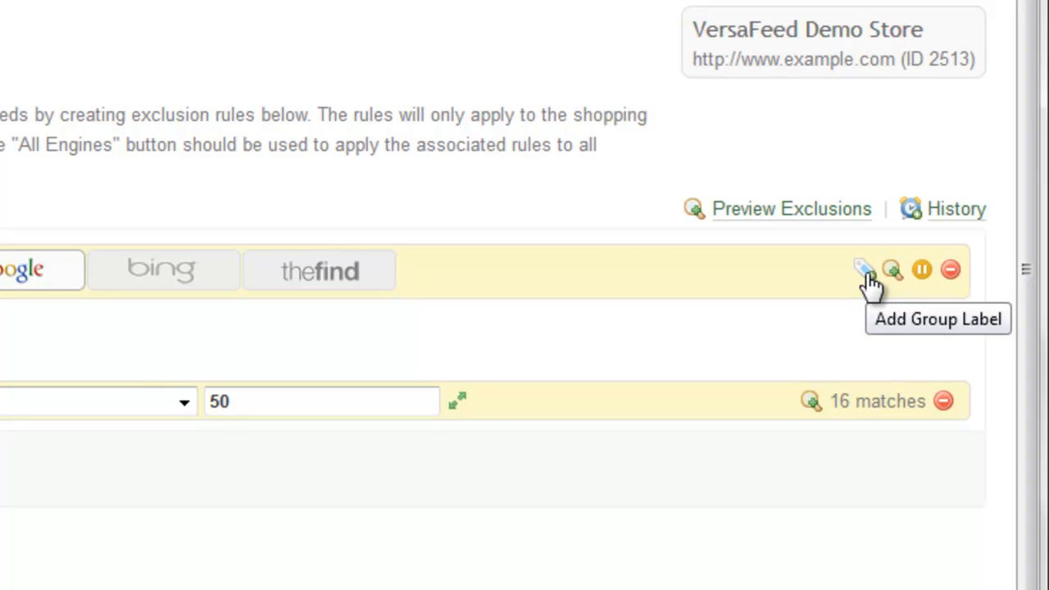
- Label the Google group 'Remove items < 50 google' and save the exclusion rules
click(865, 272)
click(821, 271)
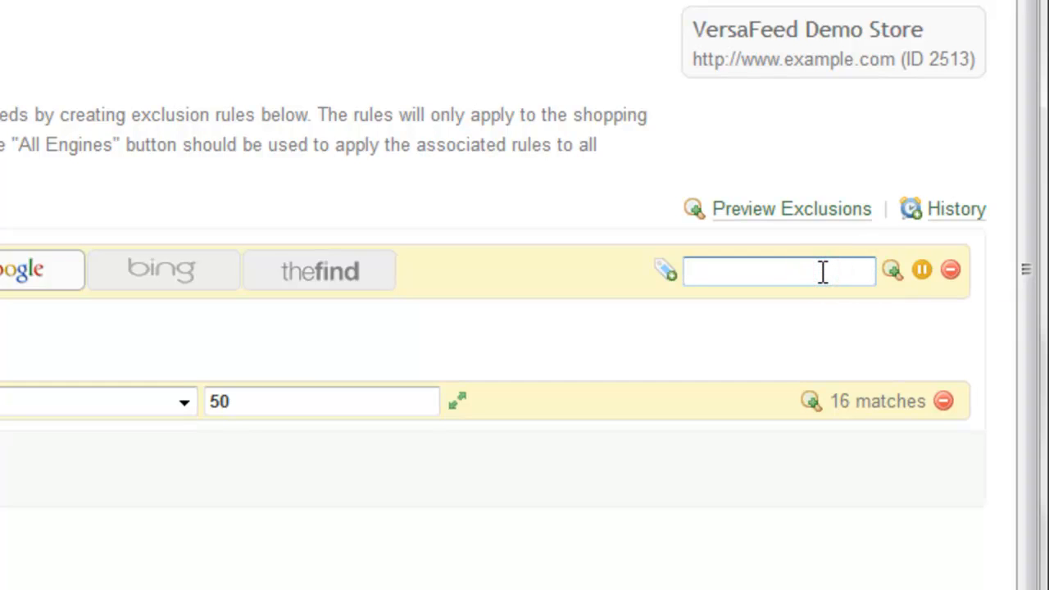
text(Remove )
text(items < 50 )
text(google)
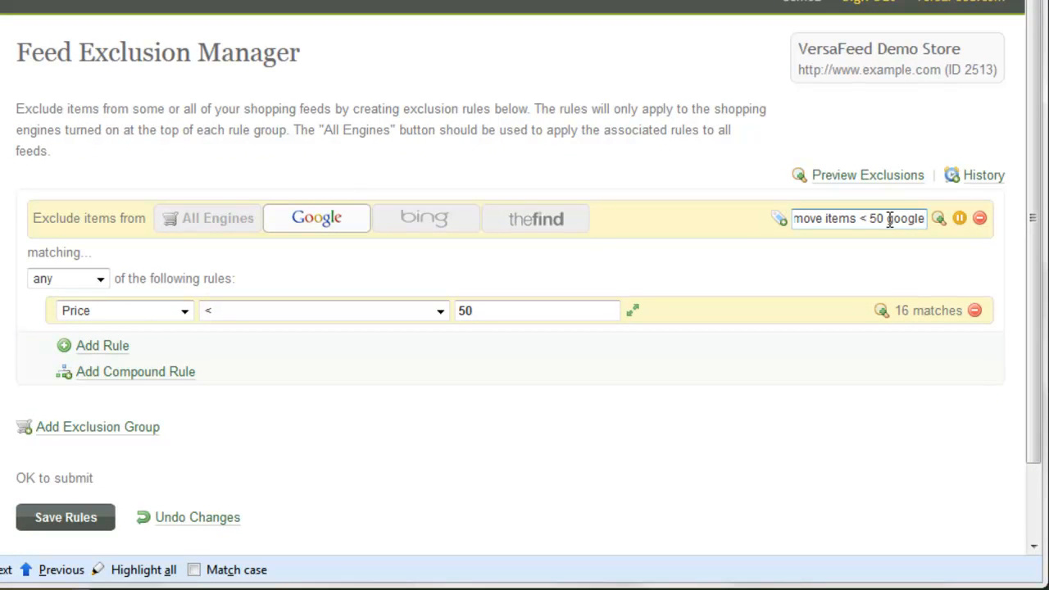
click(64, 518)
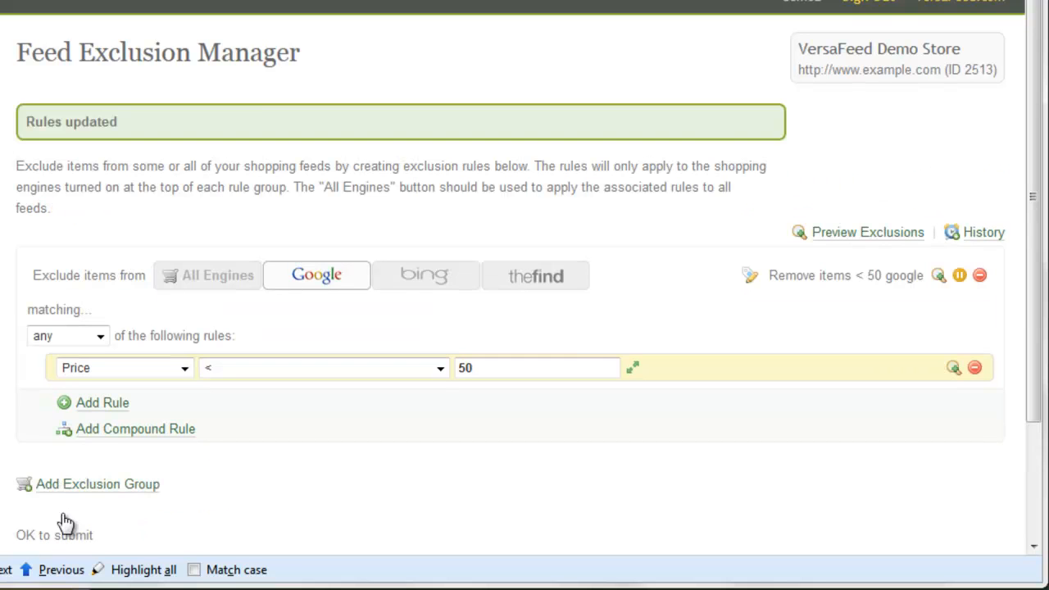
scroll(256, 113, down, 1)
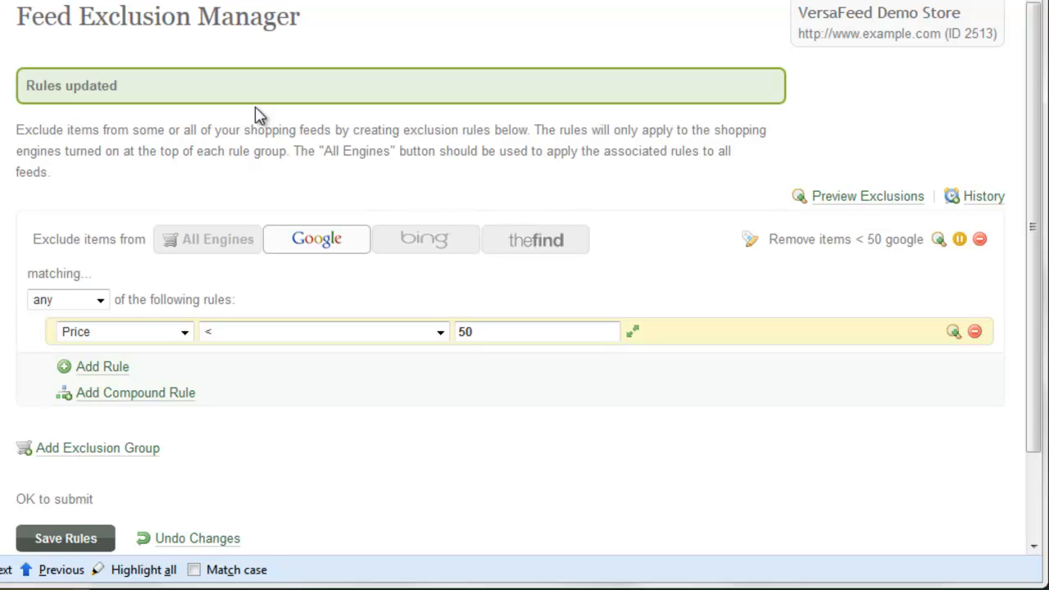
scroll(256, 115, down, 1)
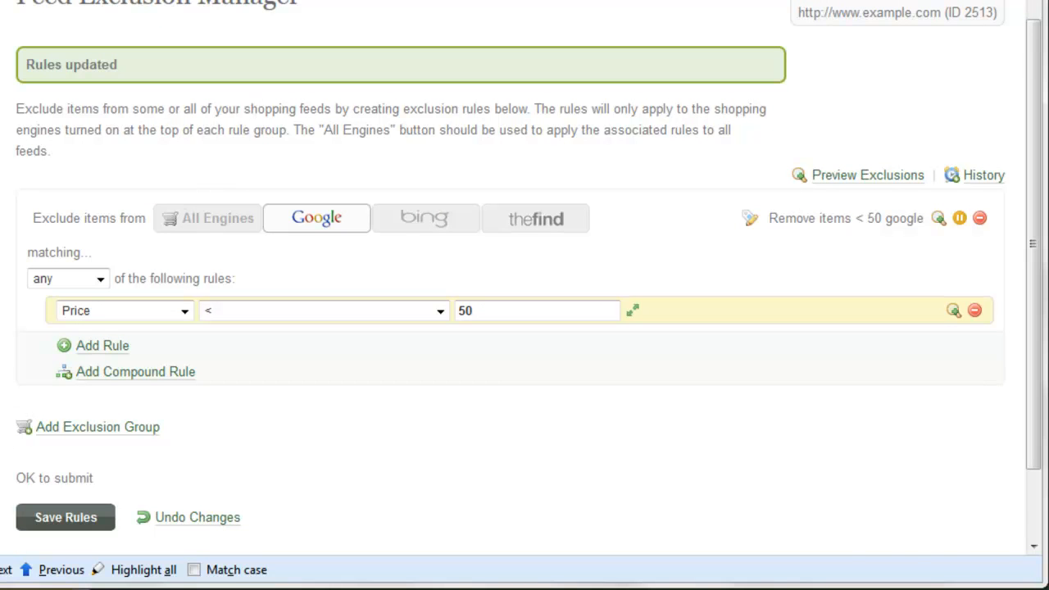
scroll(525, 278, down, 2)
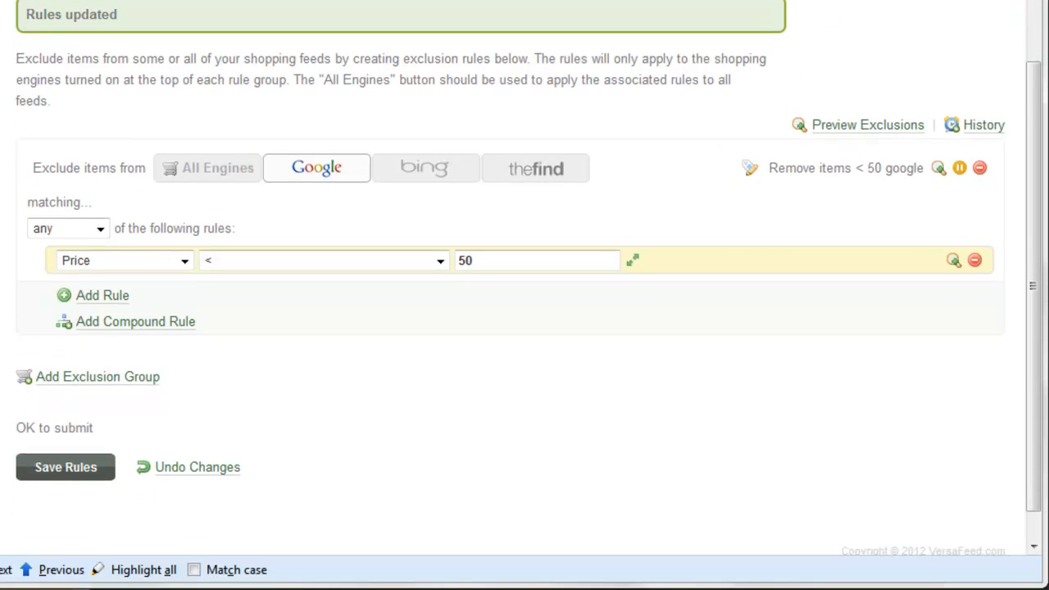
scroll(525, 279, down, 1)
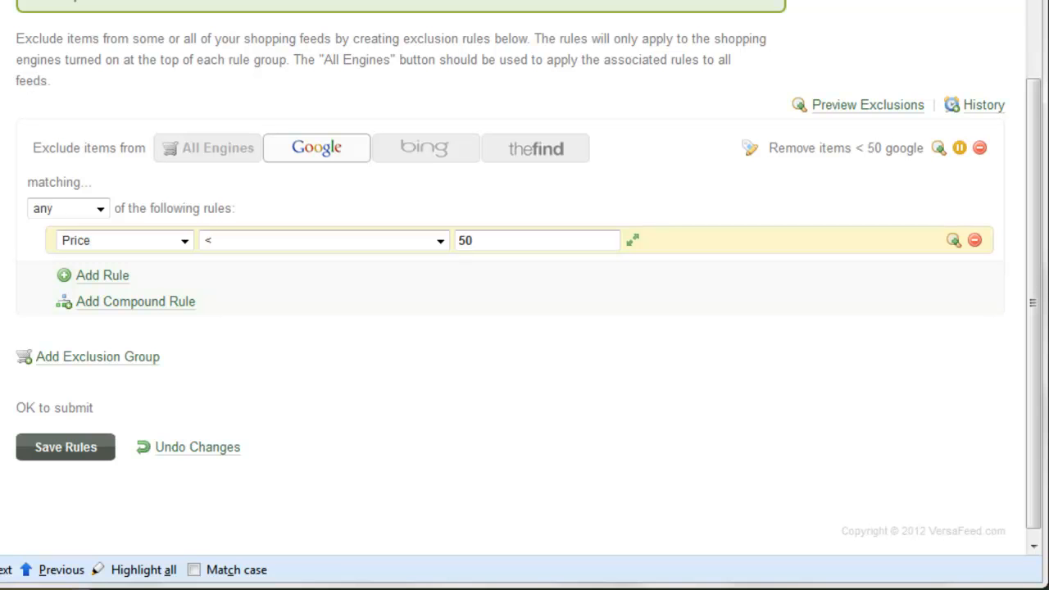
- Add a second exclusion group for bing with a rule based on Brand
click(119, 360)
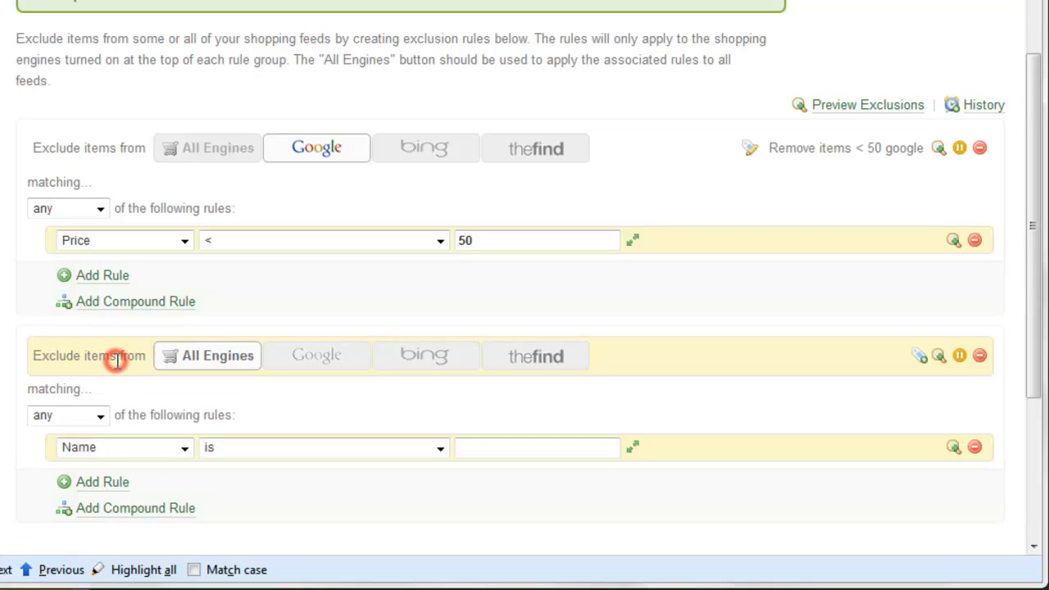
click(467, 361)
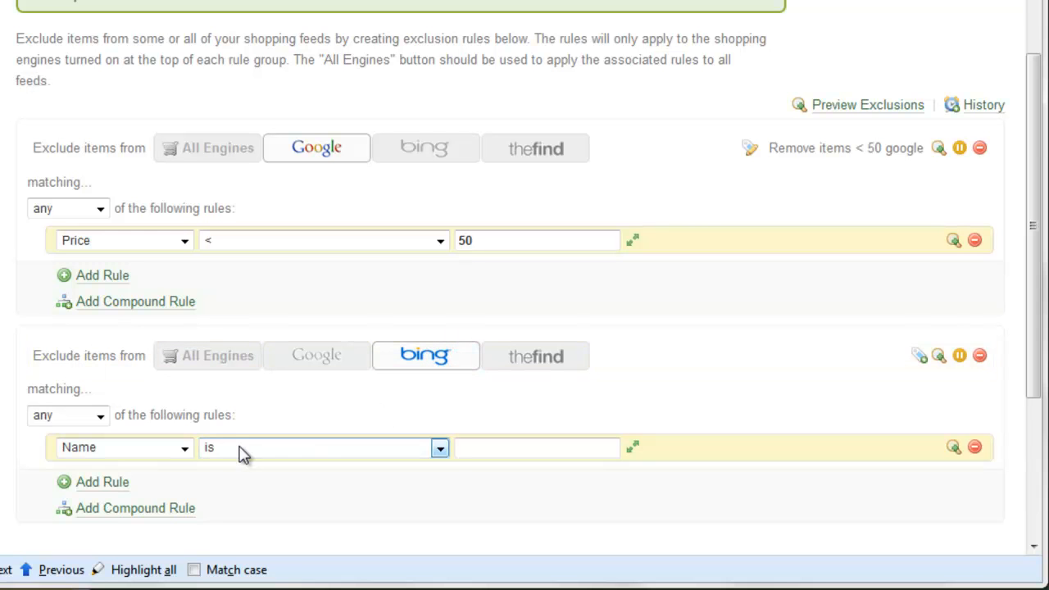
click(168, 457)
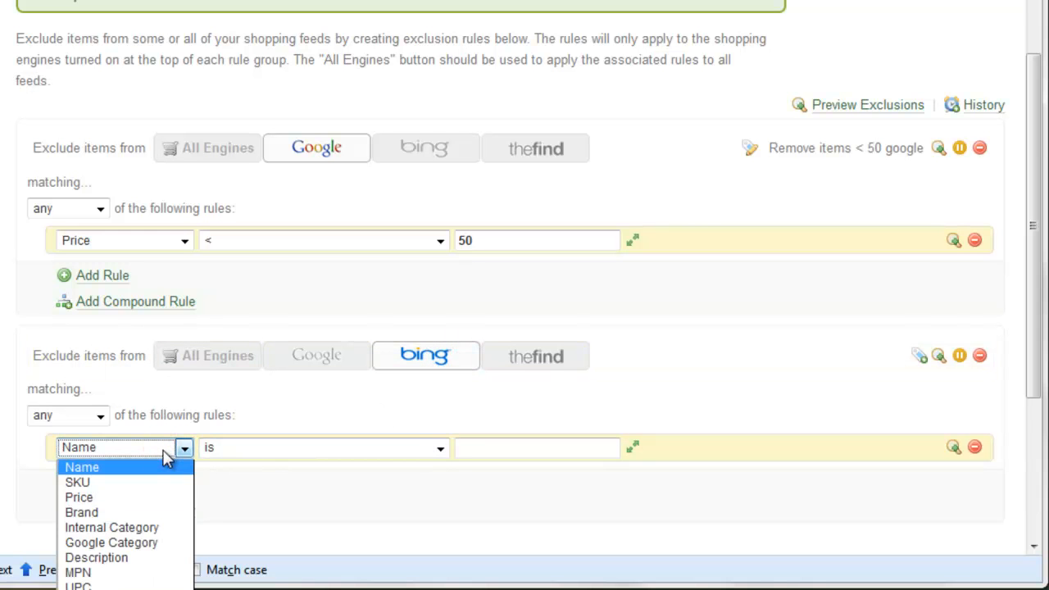
click(116, 511)
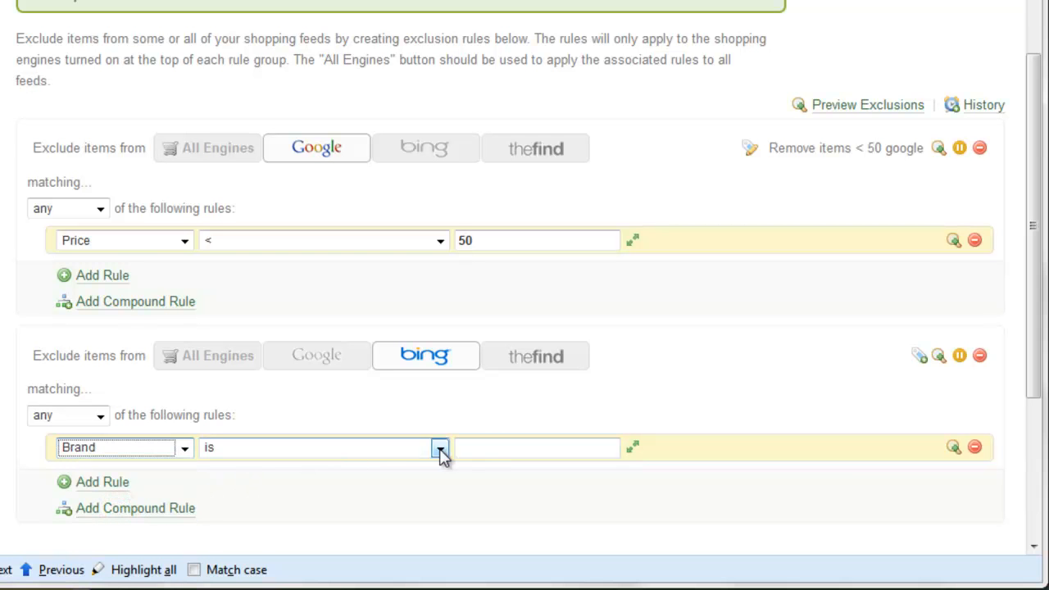
- Set the rule to Brand is (insensitive) nike and preview its 20 matches
click(440, 448)
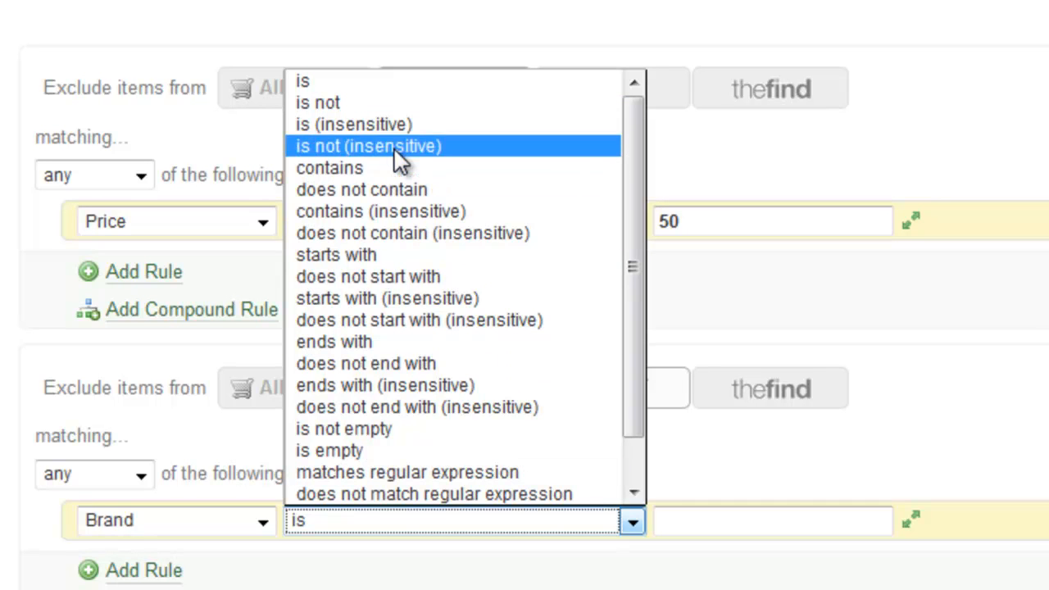
click(392, 126)
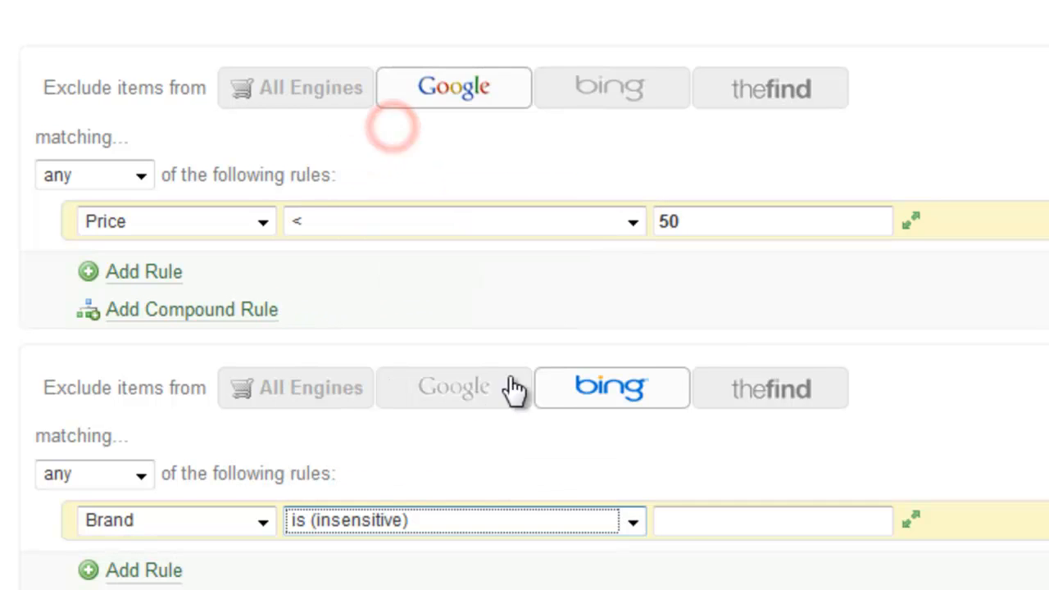
click(785, 527)
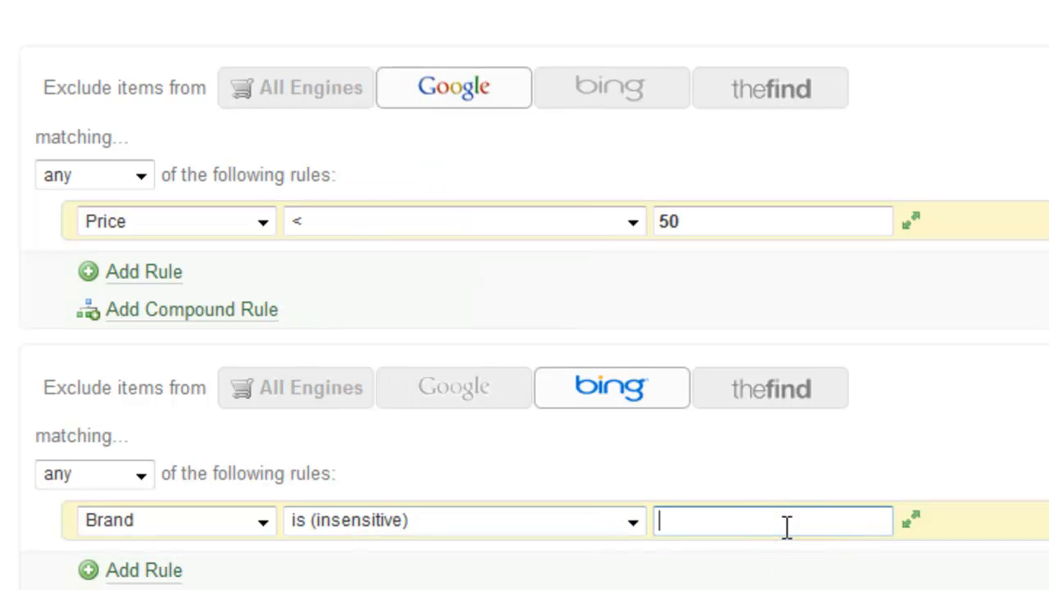
text(NIKE)
key(BackSpace)
key(BackSpace)
key(BackSpace)
text(ike)
key(BackSpace)
key(BackSpace)
key(BackSpace)
key(BackSpace)
text(nike)
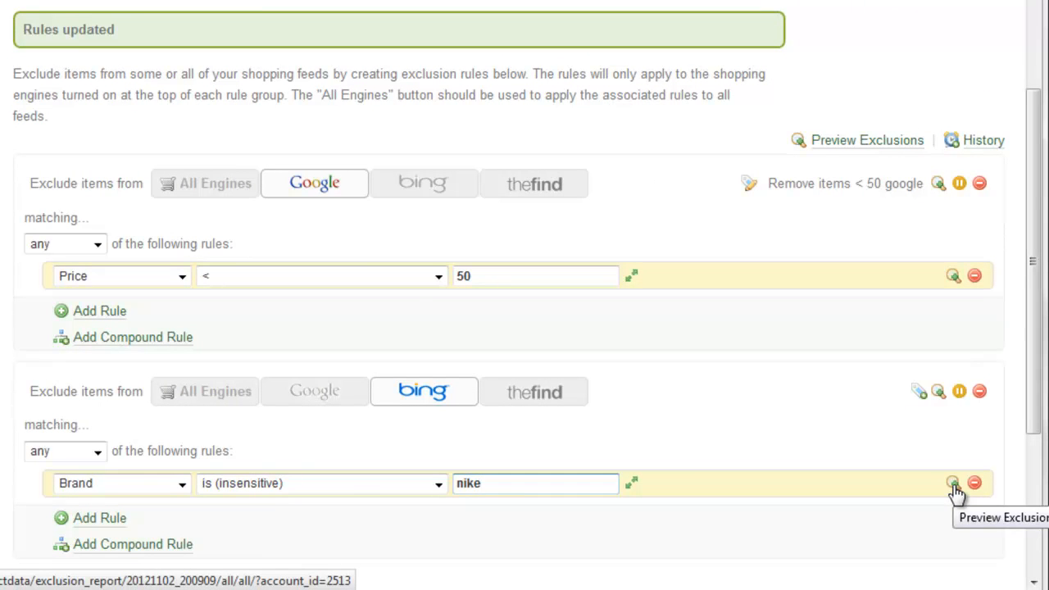
click(953, 485)
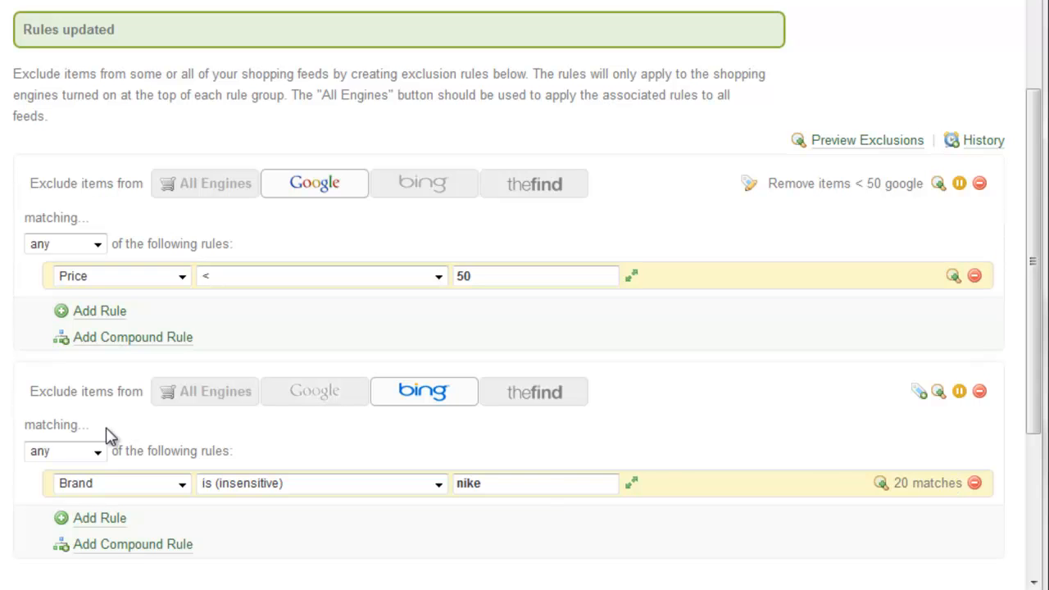
- Open a label box on the Bing group and save the rules again
click(914, 393)
scroll(524, 328, down, 3)
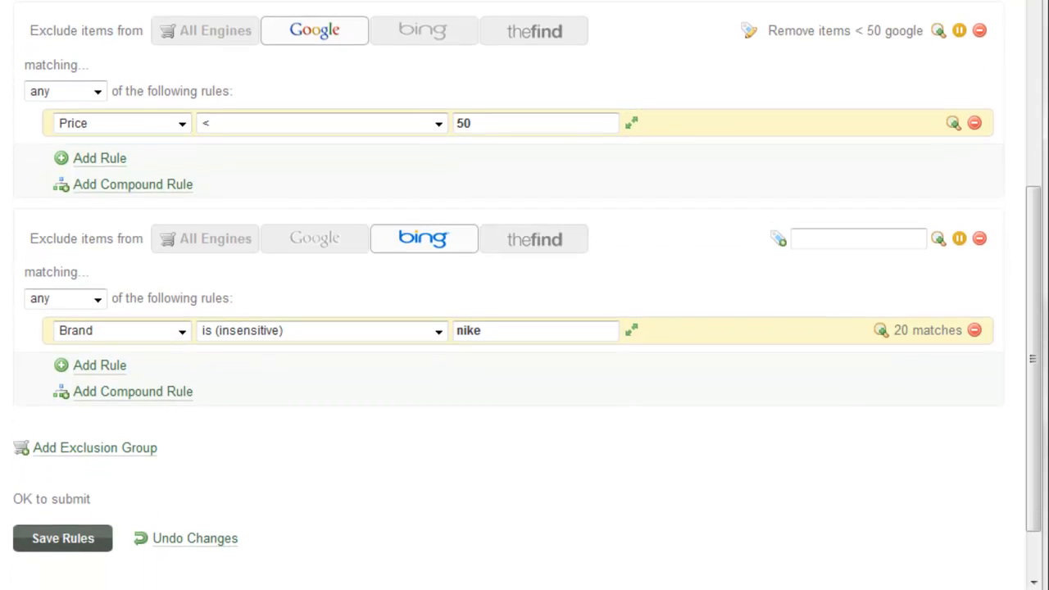
click(54, 539)
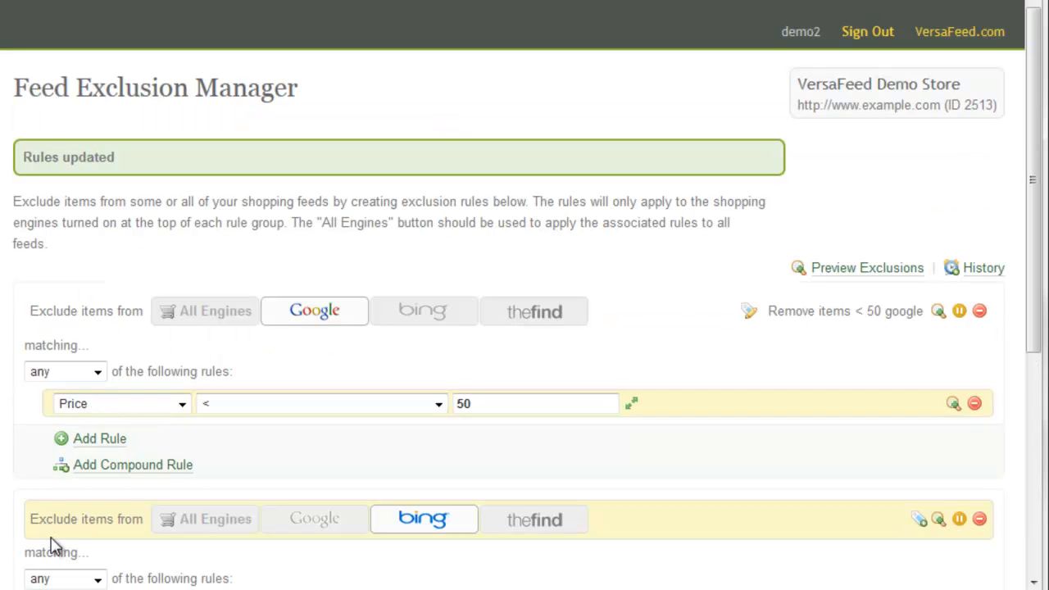
scroll(52, 545, down, 1)
scroll(53, 545, down, 3)
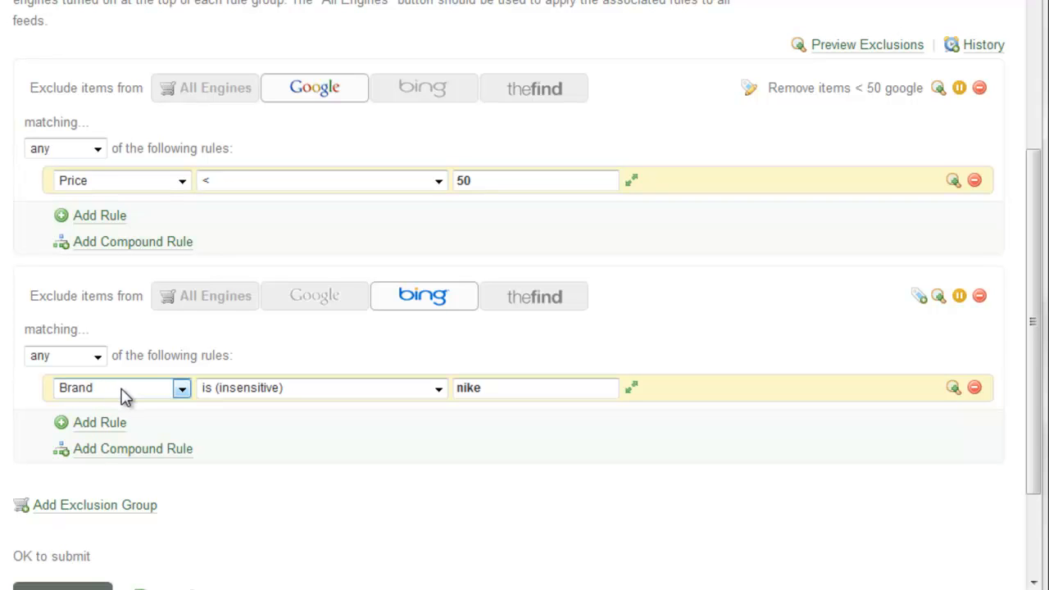
- Add a third exclusion group, ending with it applied to All Engines
scroll(124, 402, down, 2)
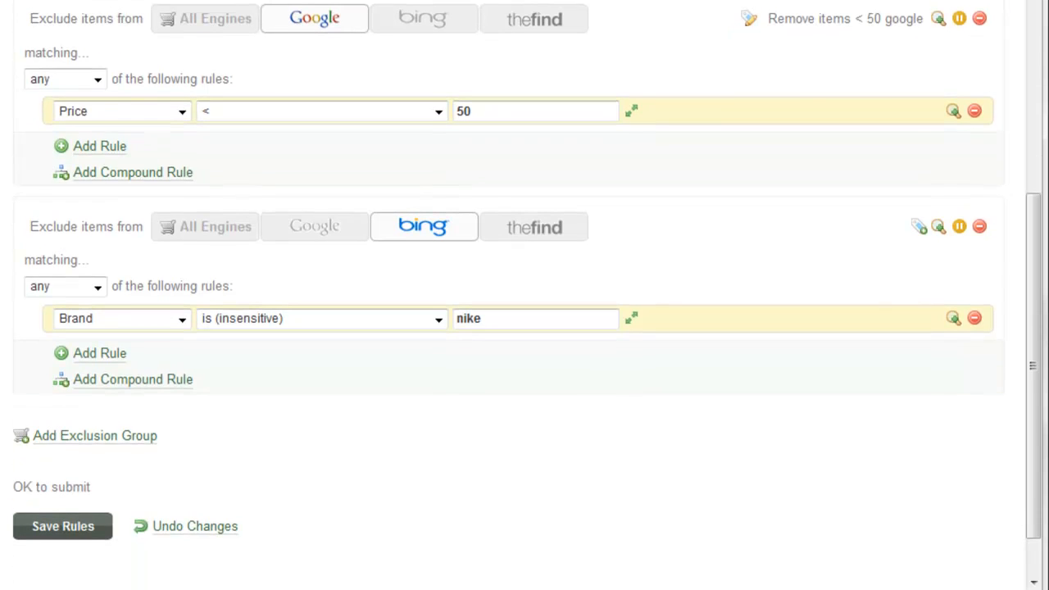
click(131, 428)
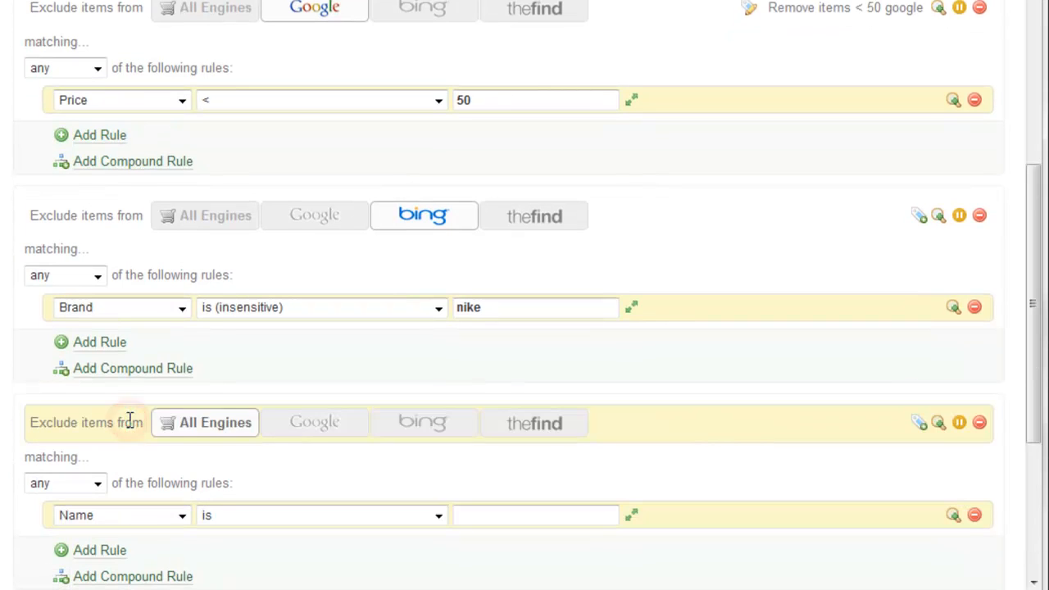
click(528, 437)
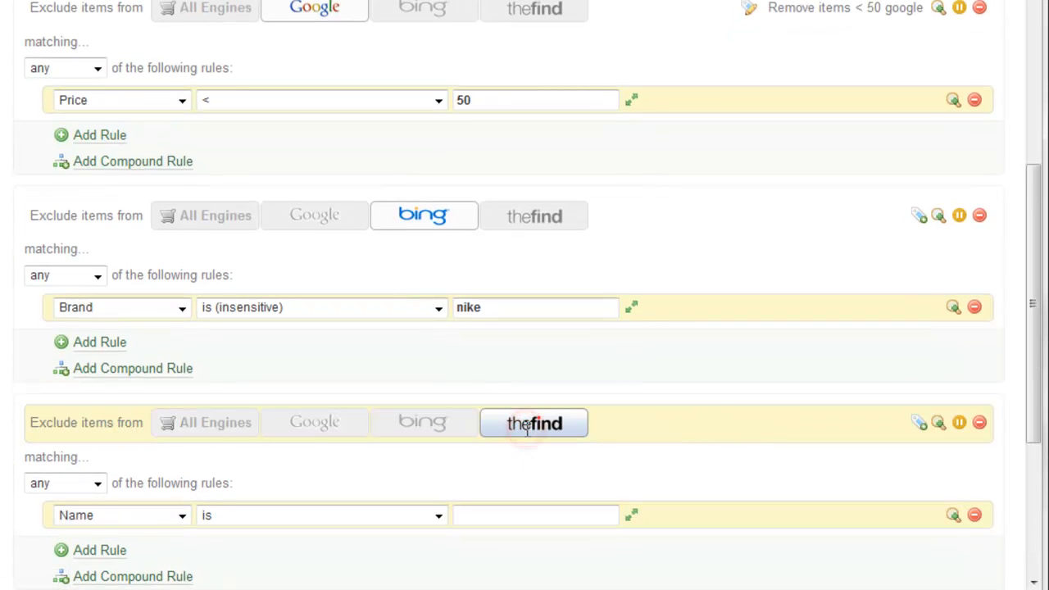
click(215, 423)
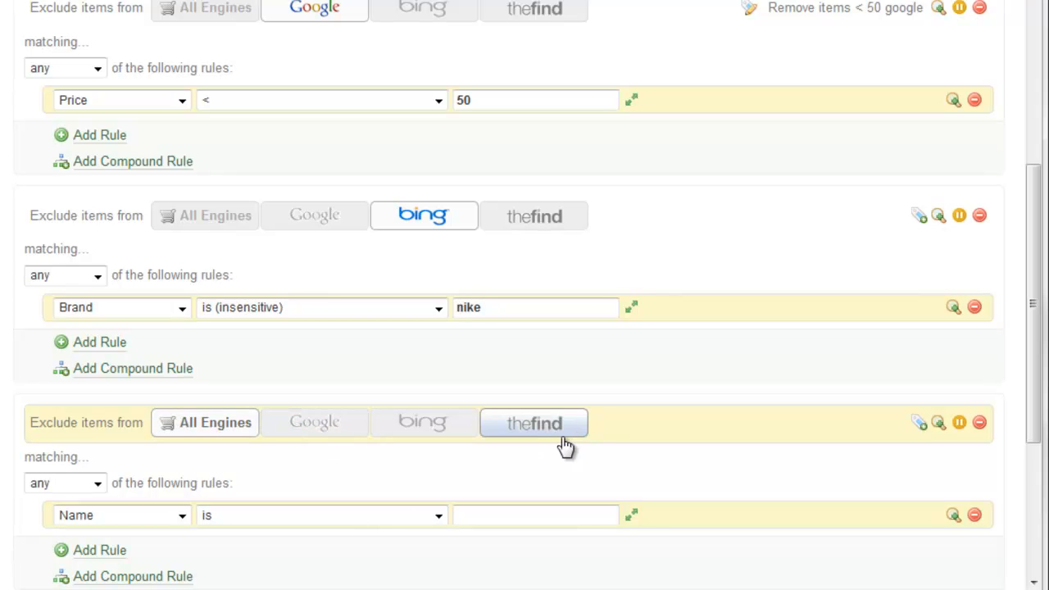
click(201, 435)
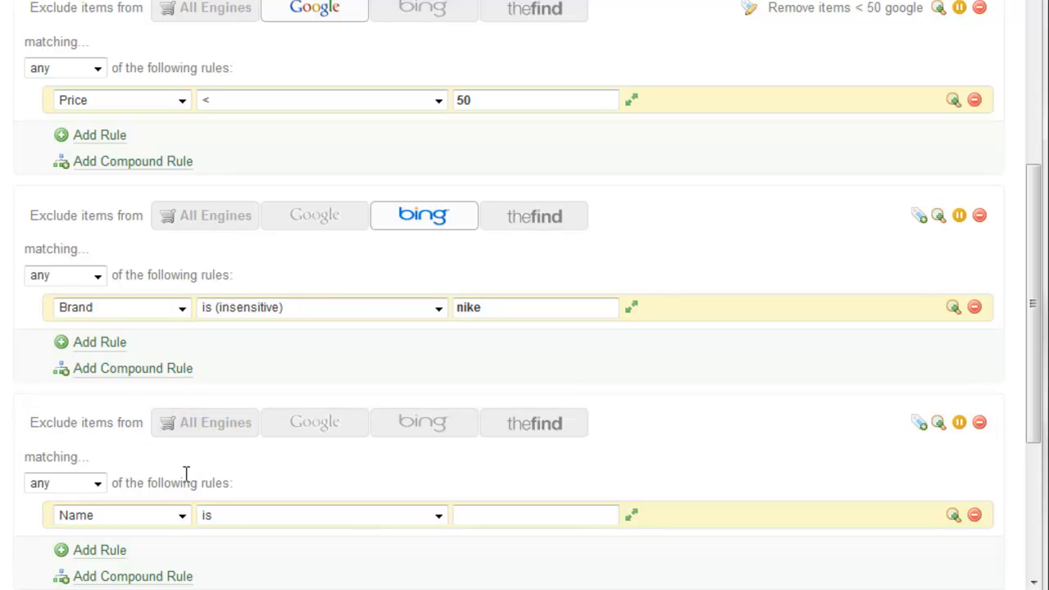
click(211, 418)
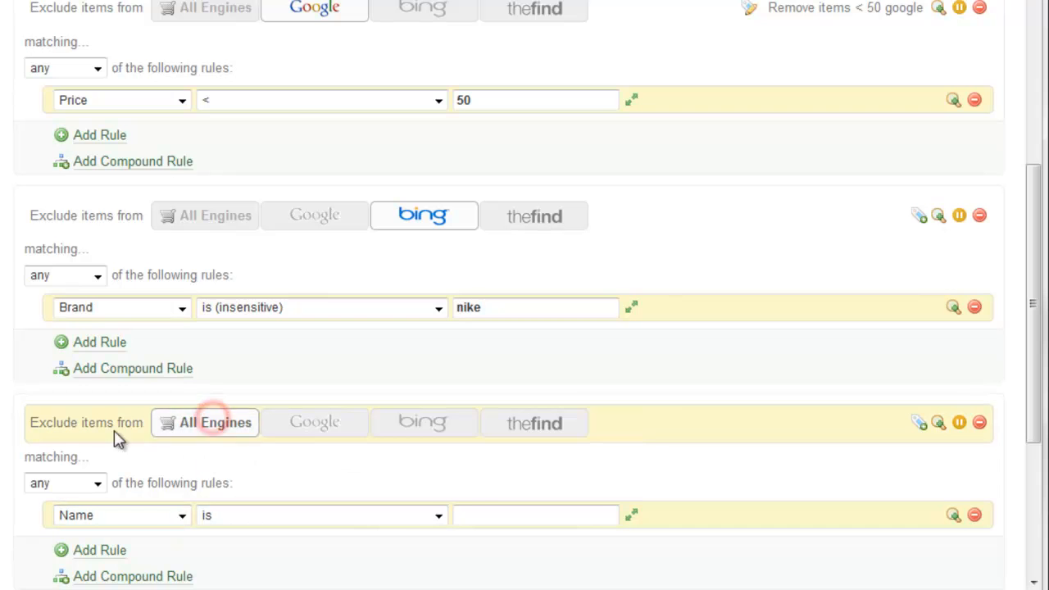
scroll(211, 418, down, 3)
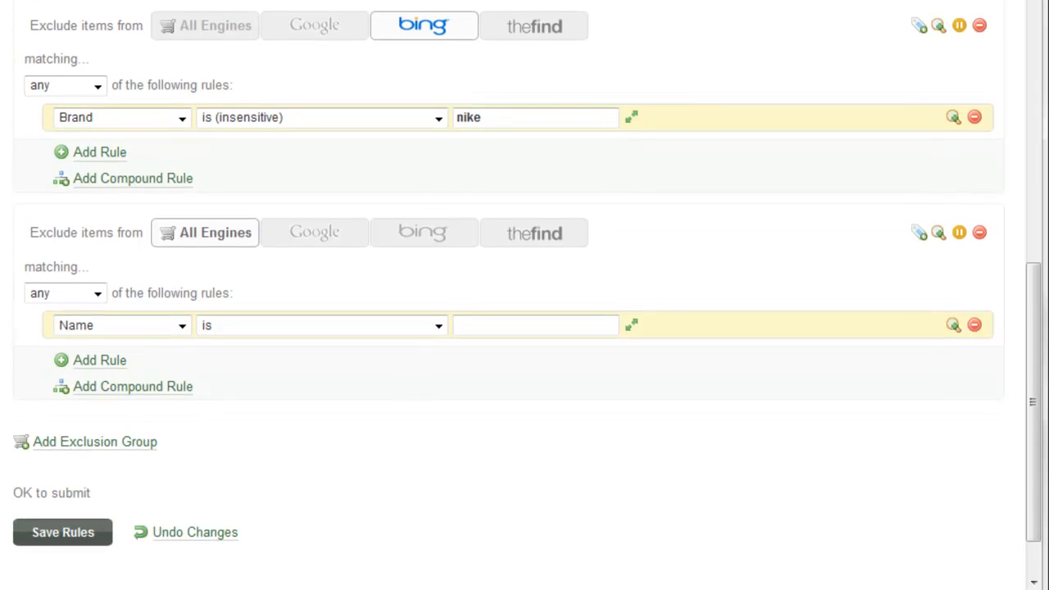
- Set the third group's rule to Name contains (insensitive) reax, preview 2 matches, and save
click(131, 325)
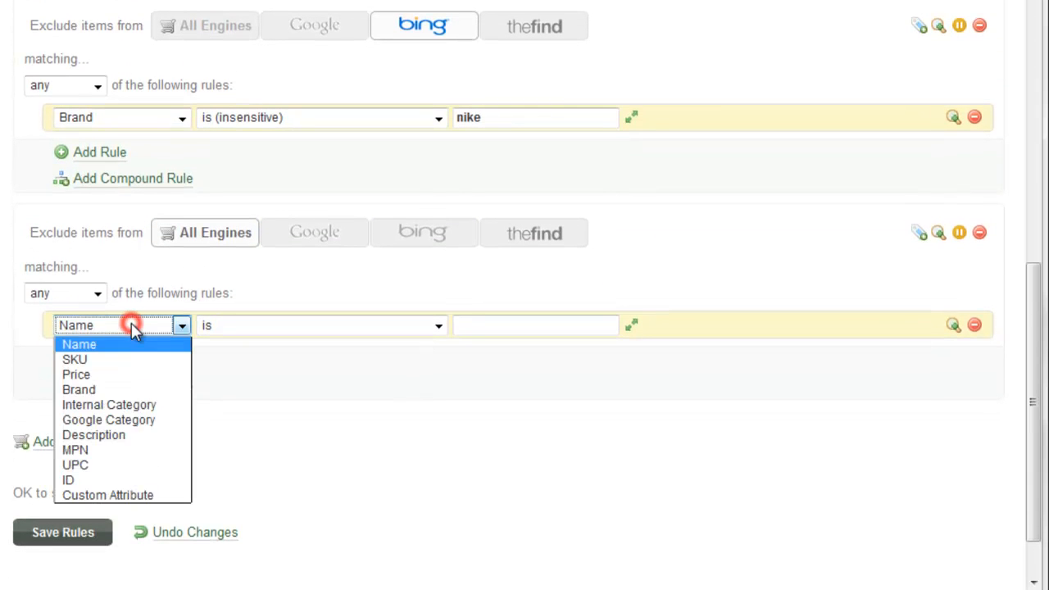
click(131, 324)
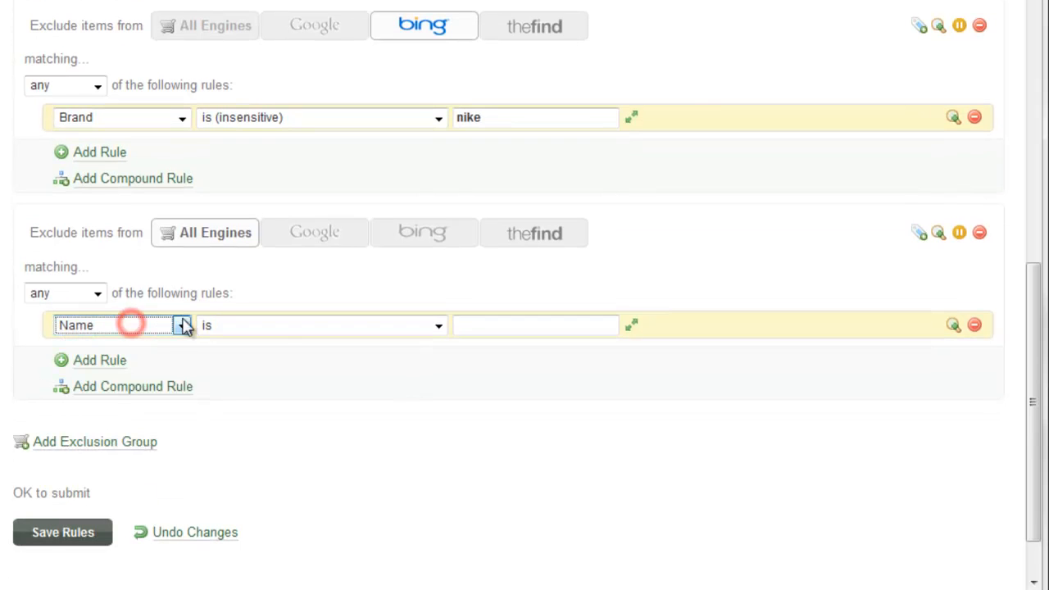
click(281, 325)
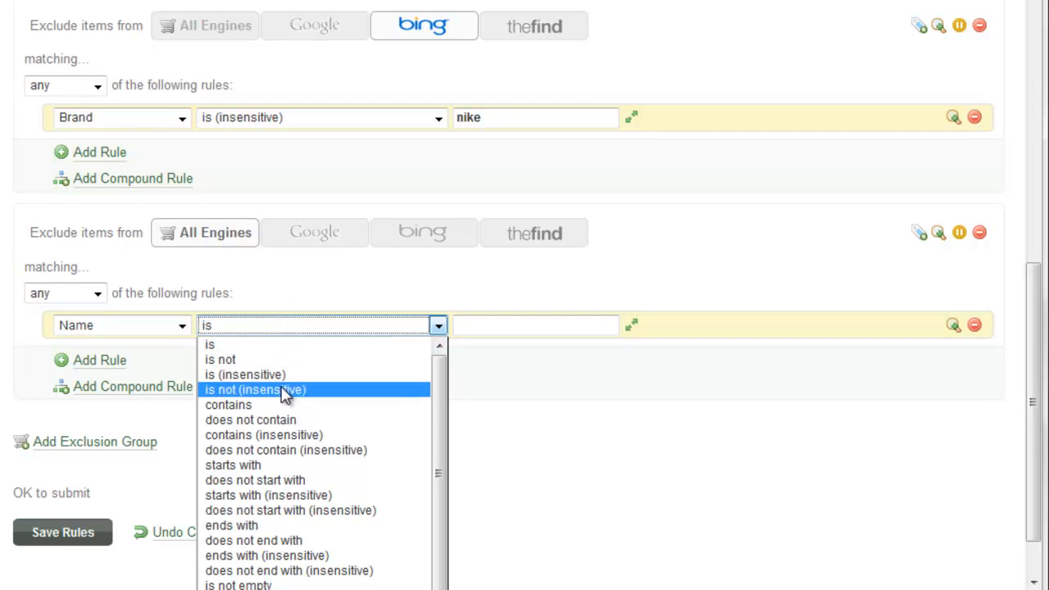
click(278, 434)
click(541, 331)
text(reax)
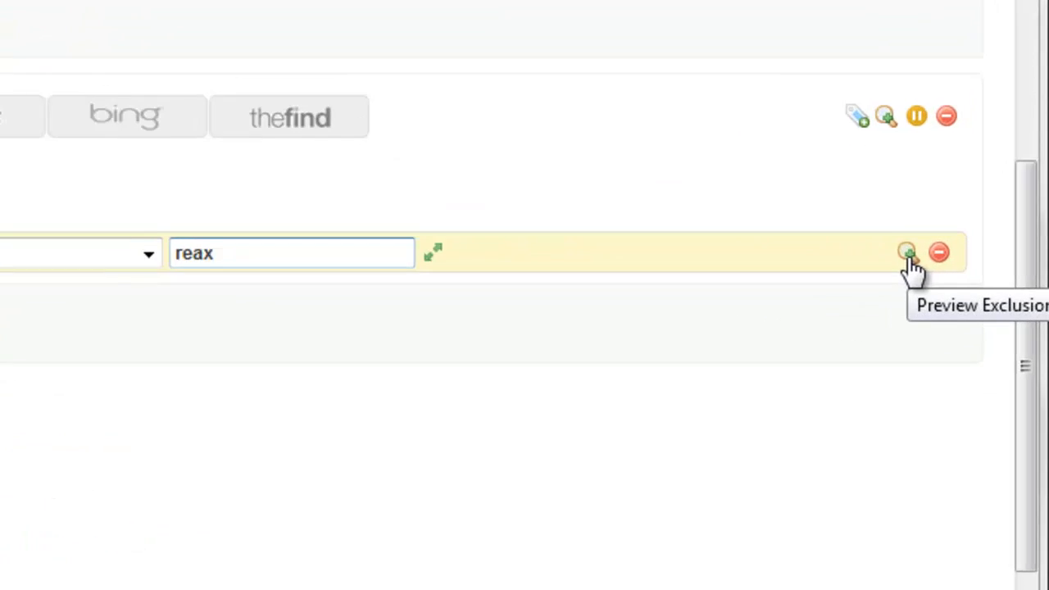
click(908, 256)
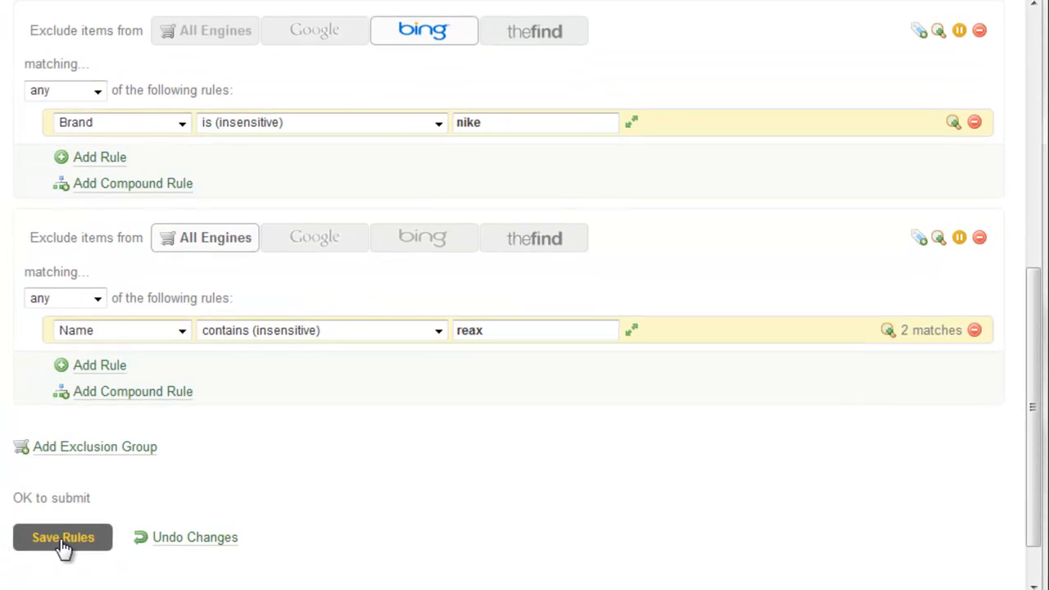
click(63, 538)
- Pause the 'Remove items < 50' Google exclusion group so it shows DISABLED
scroll(490, 123, down, 3)
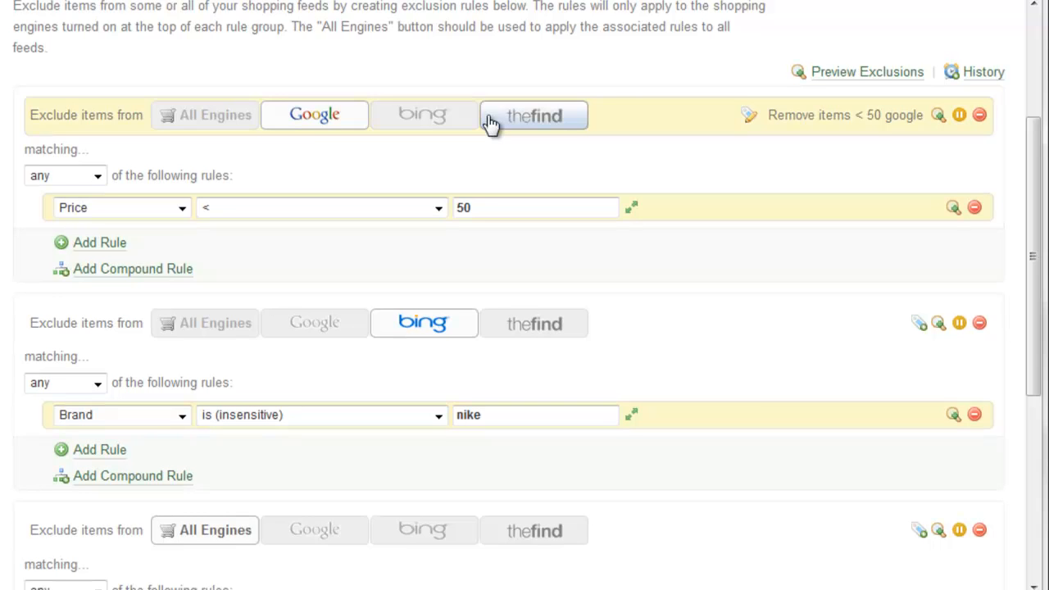
scroll(490, 123, down, 2)
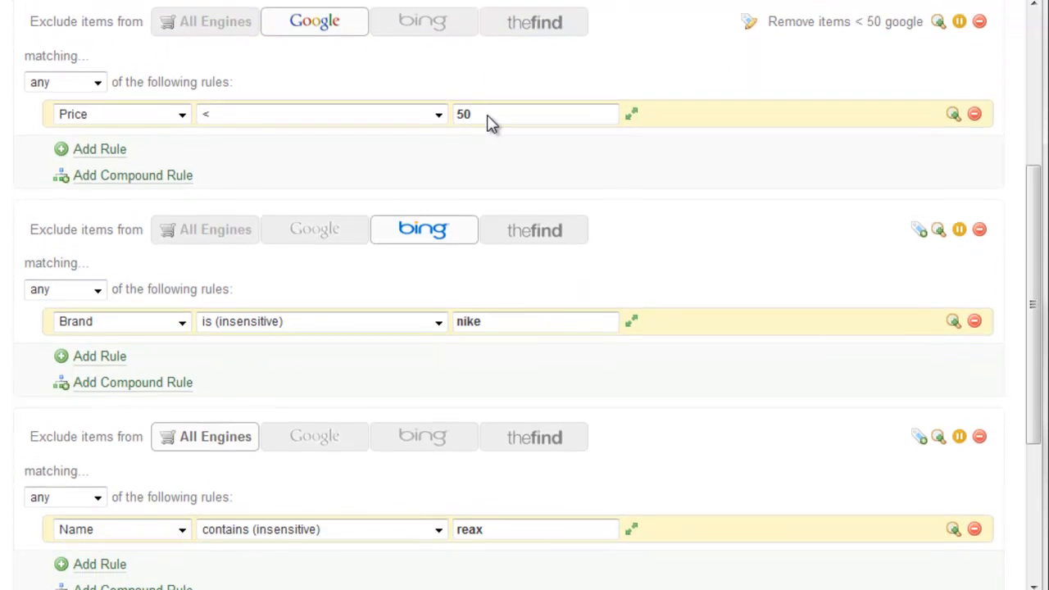
scroll(490, 123, up, 2)
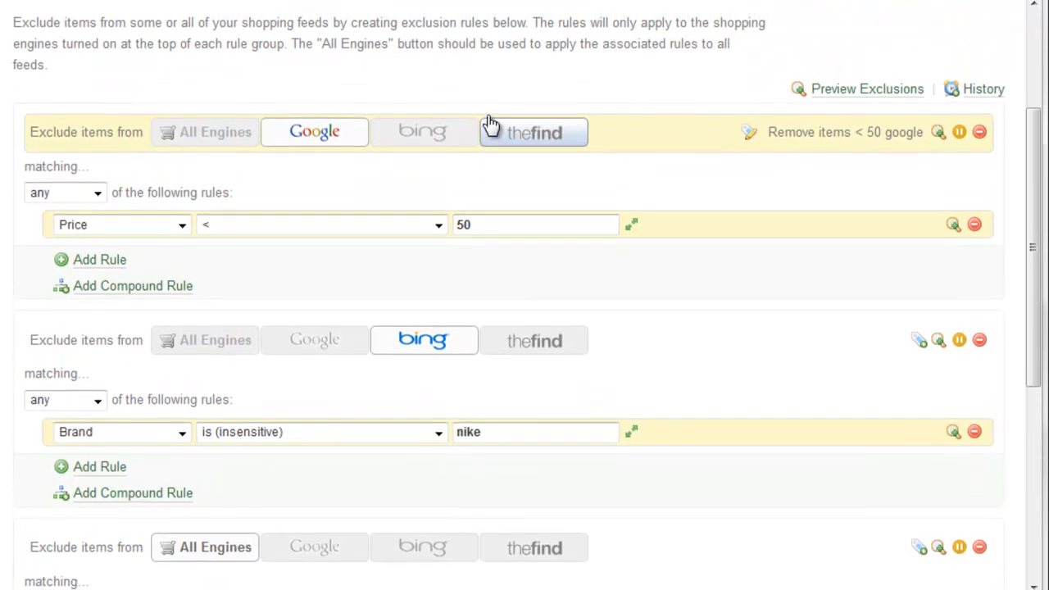
scroll(490, 123, up, 1)
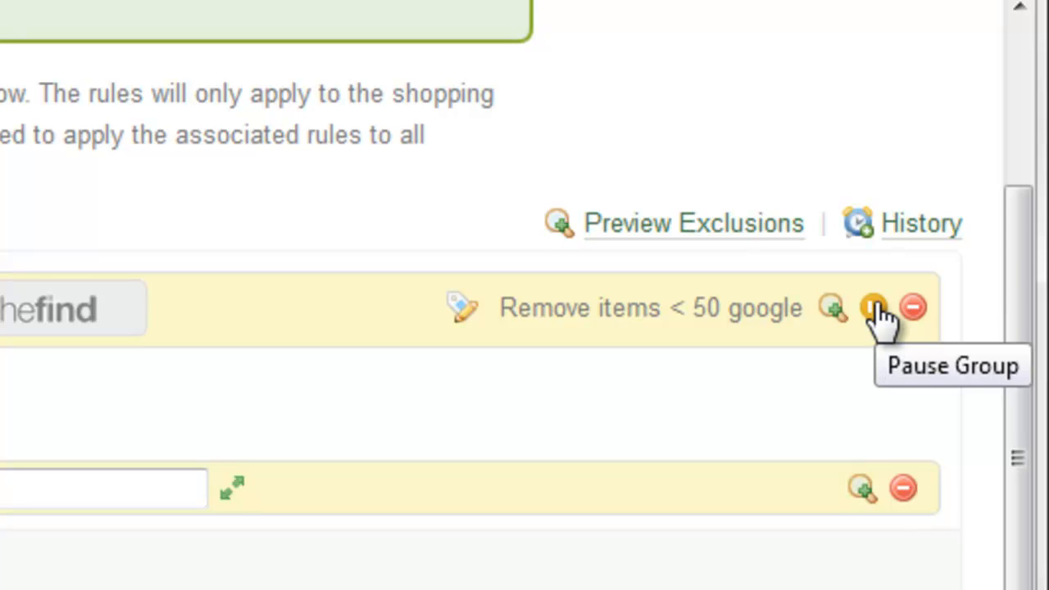
click(874, 309)
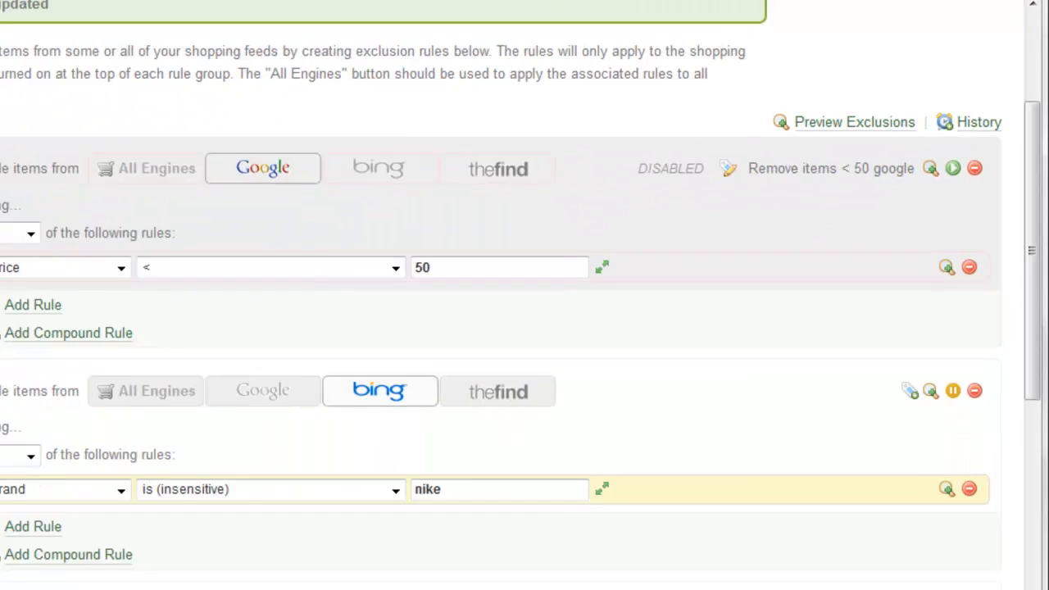
- Save the rules, then begin deleting the paused Google group
scroll(524, 295, down, 5)
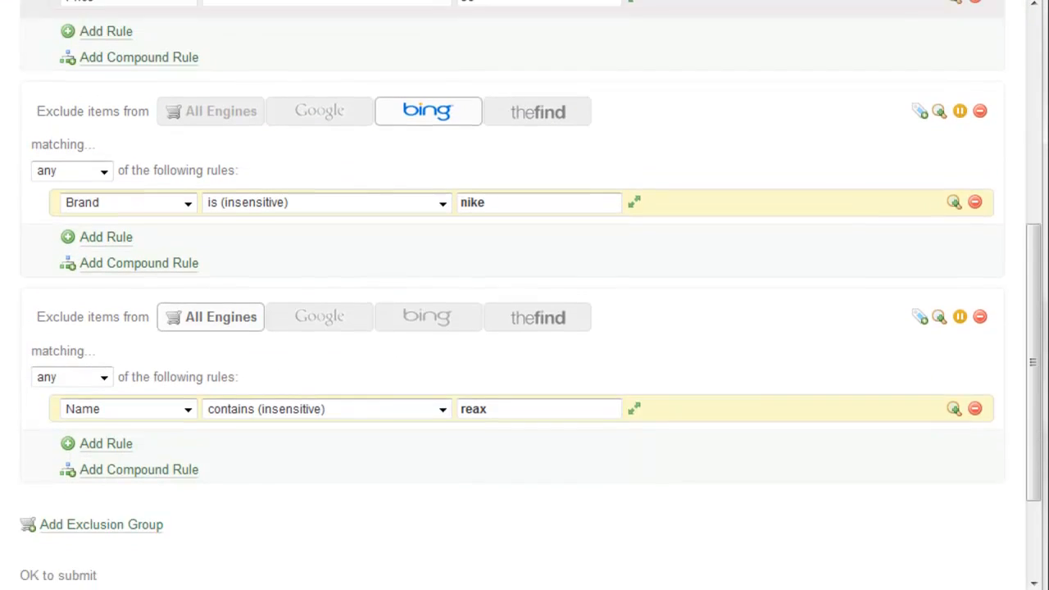
click(50, 475)
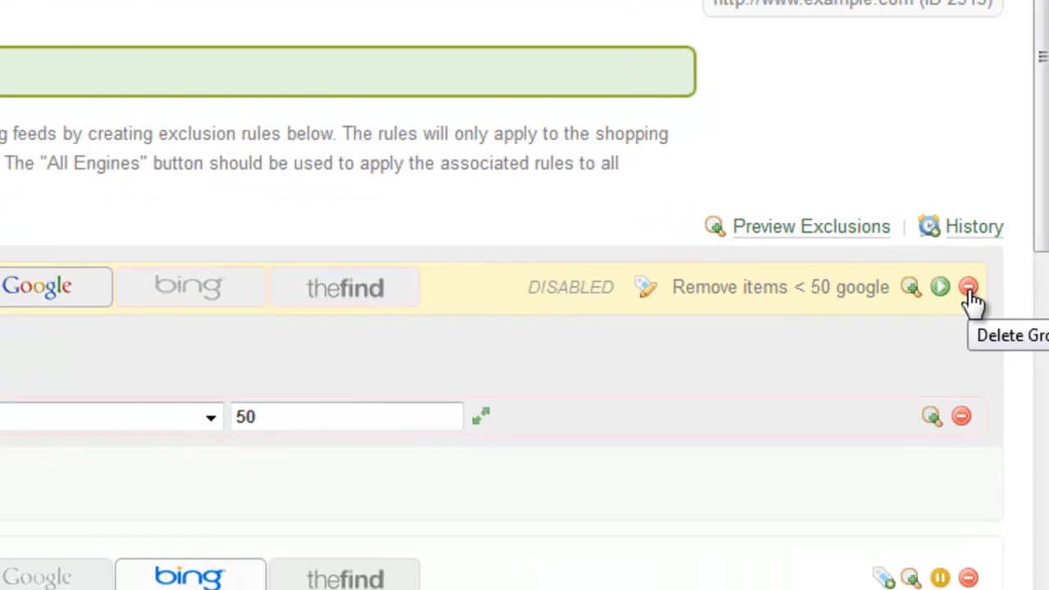
click(980, 313)
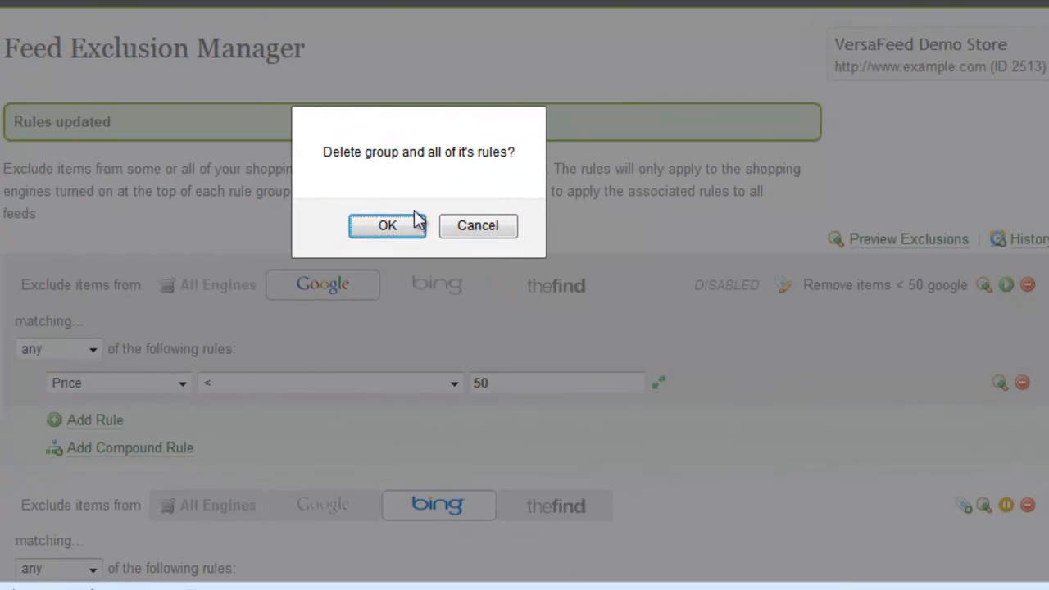
click(502, 233)
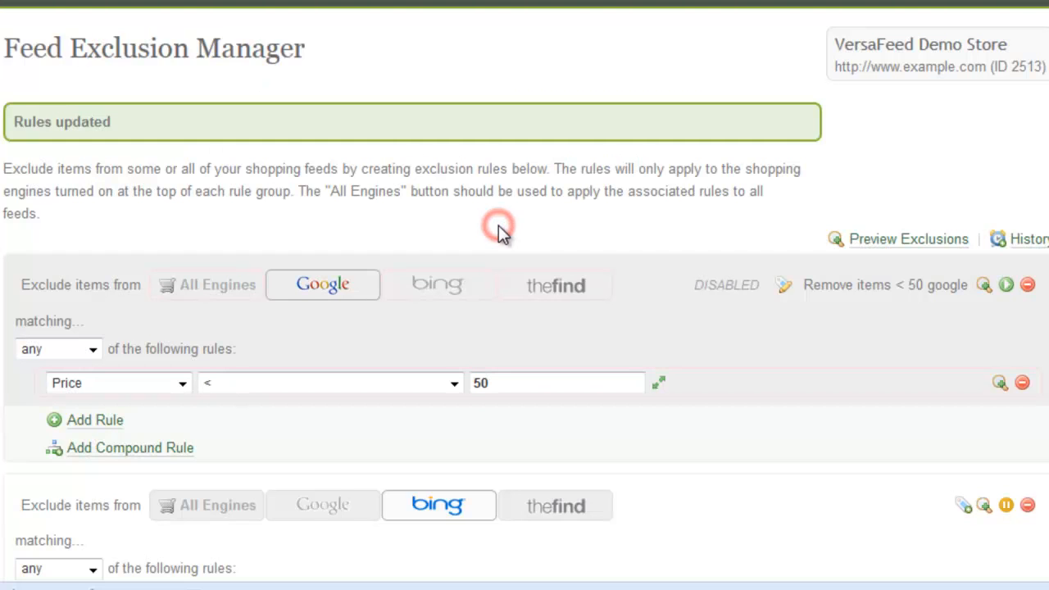
scroll(498, 232, down, 1)
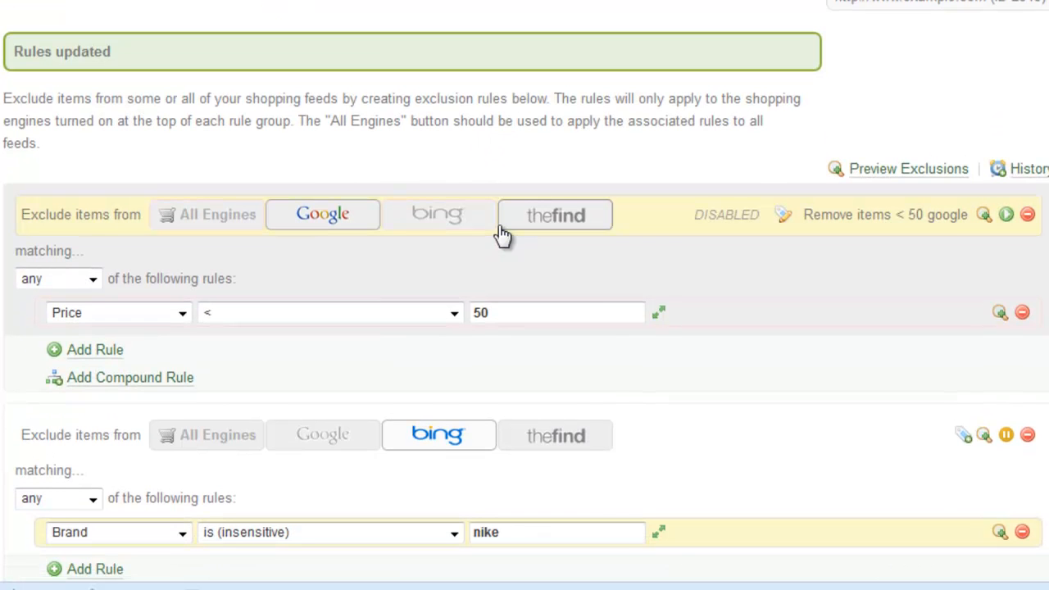
scroll(503, 236, down, 7)
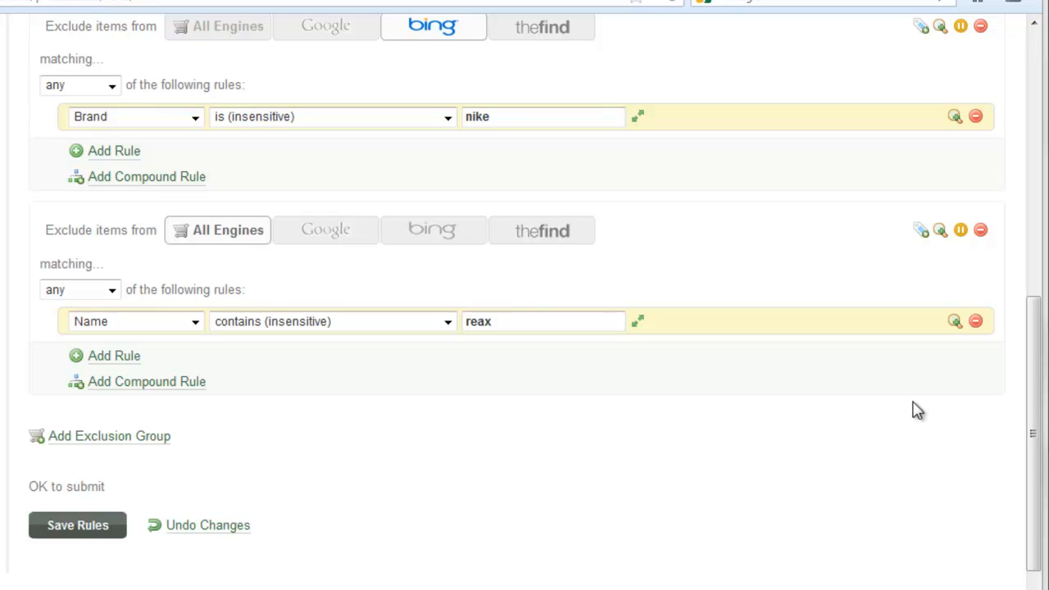
- Add a new exclusion group that applies only to thefind
scroll(9, 320, down, 1)
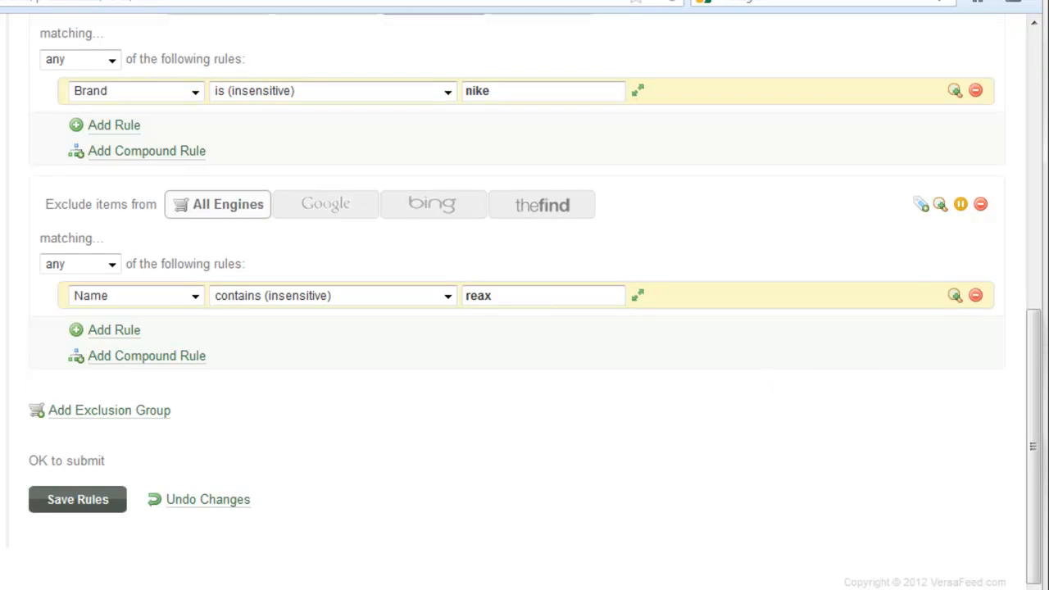
click(105, 414)
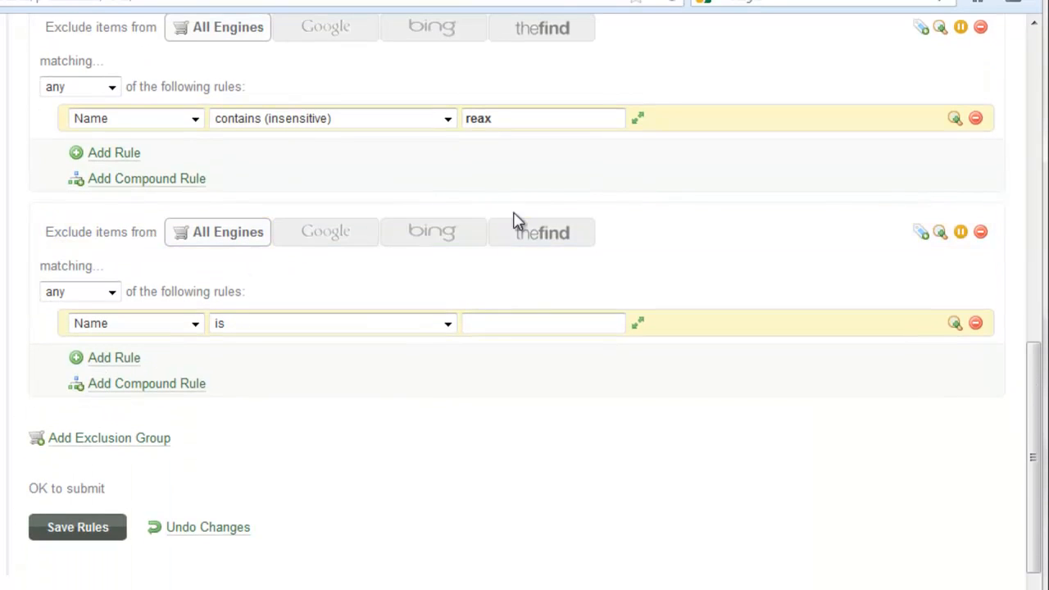
click(528, 233)
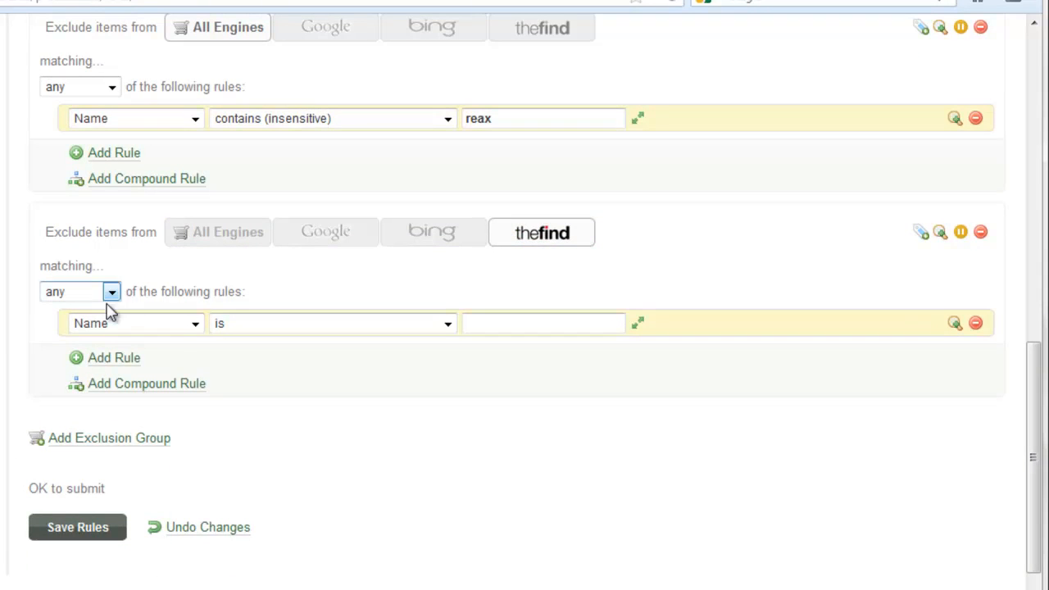
- Set the group's rule to Brand is Nike and preview its 20 matches
click(173, 324)
click(134, 388)
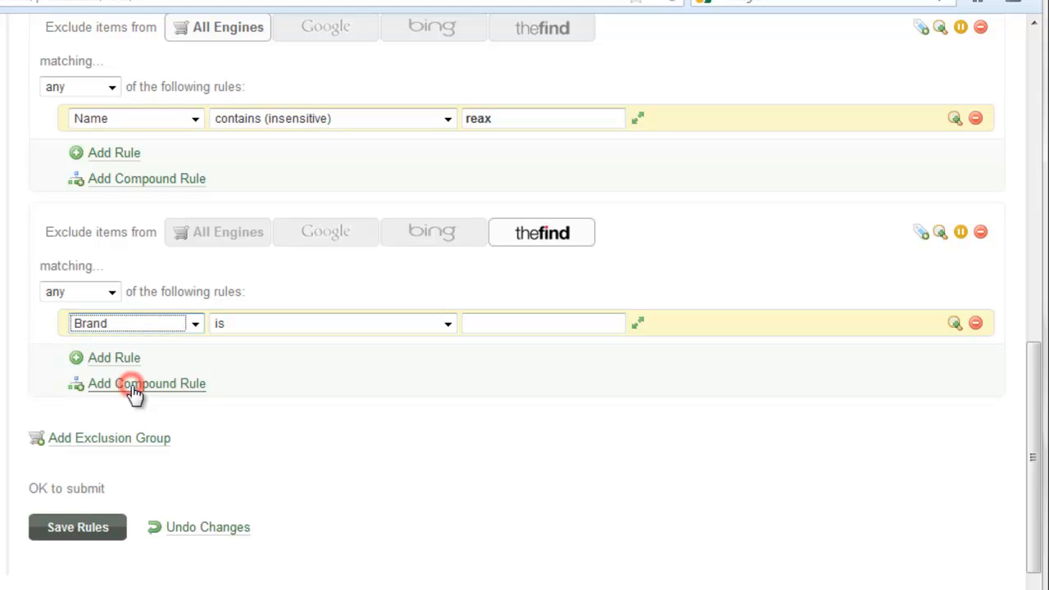
click(507, 322)
text(Nike)
click(954, 325)
click(953, 326)
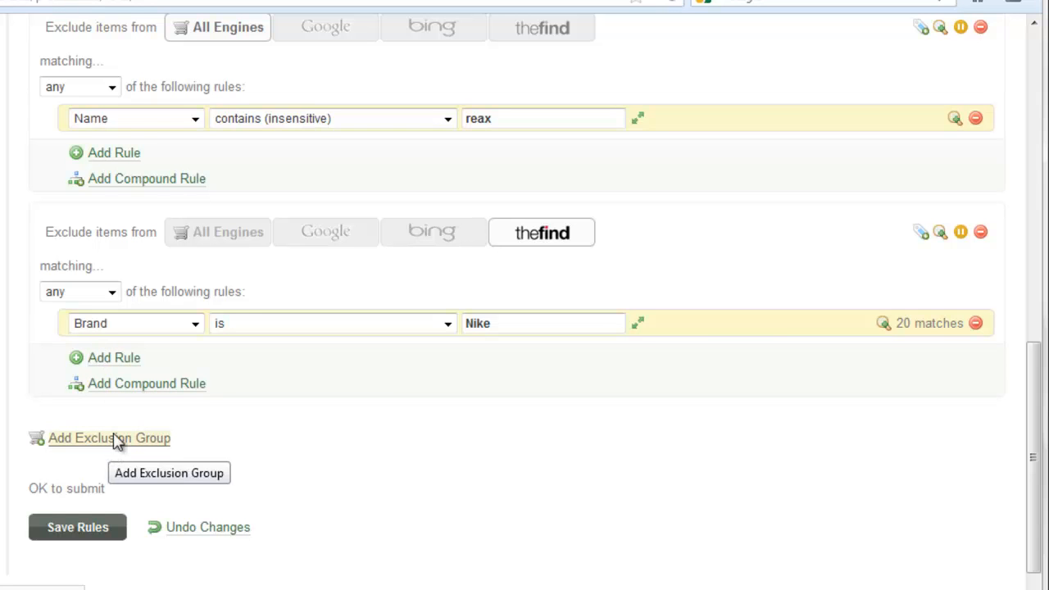
- Add the rule Internal Category contains (insensitive) 'running' and preview its 15 matches
click(114, 358)
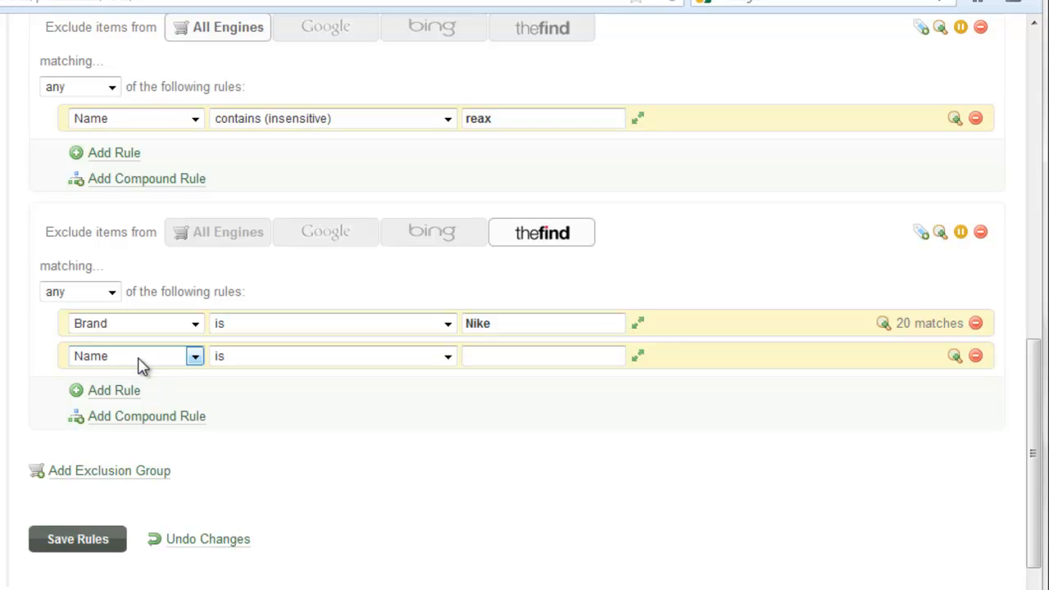
click(141, 363)
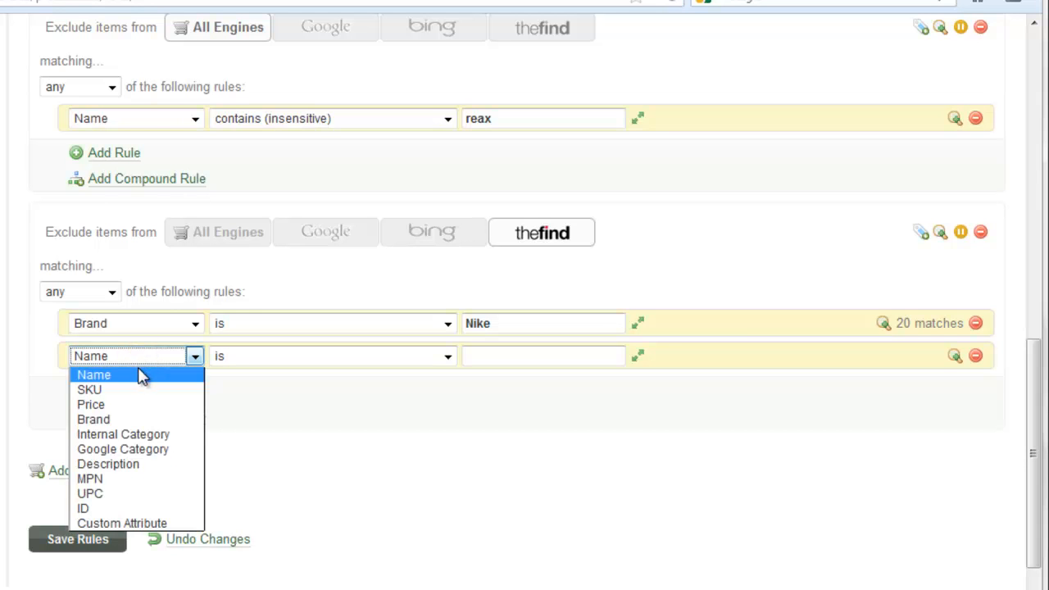
click(143, 434)
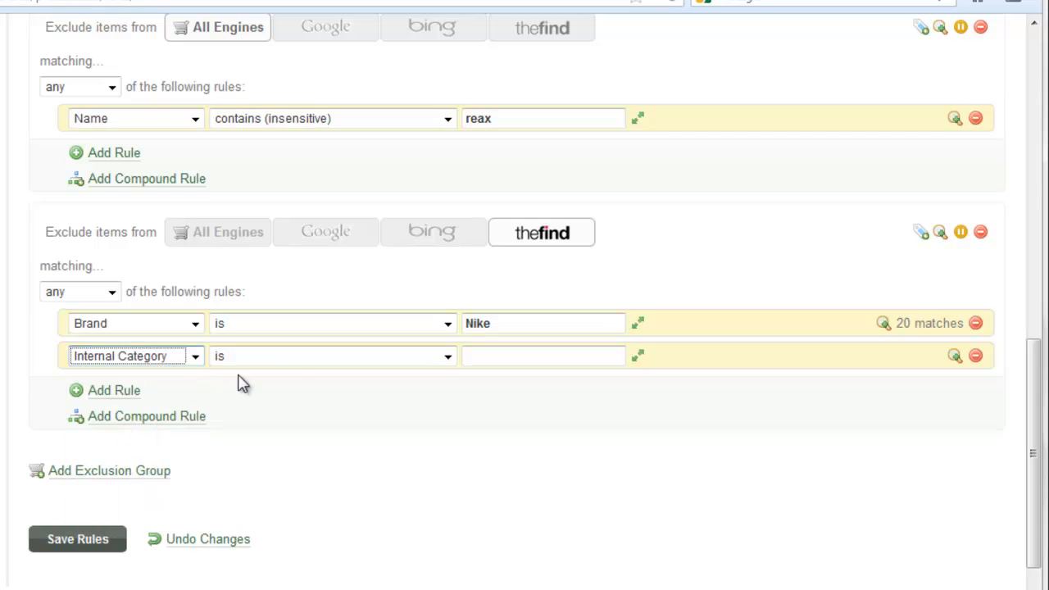
click(289, 358)
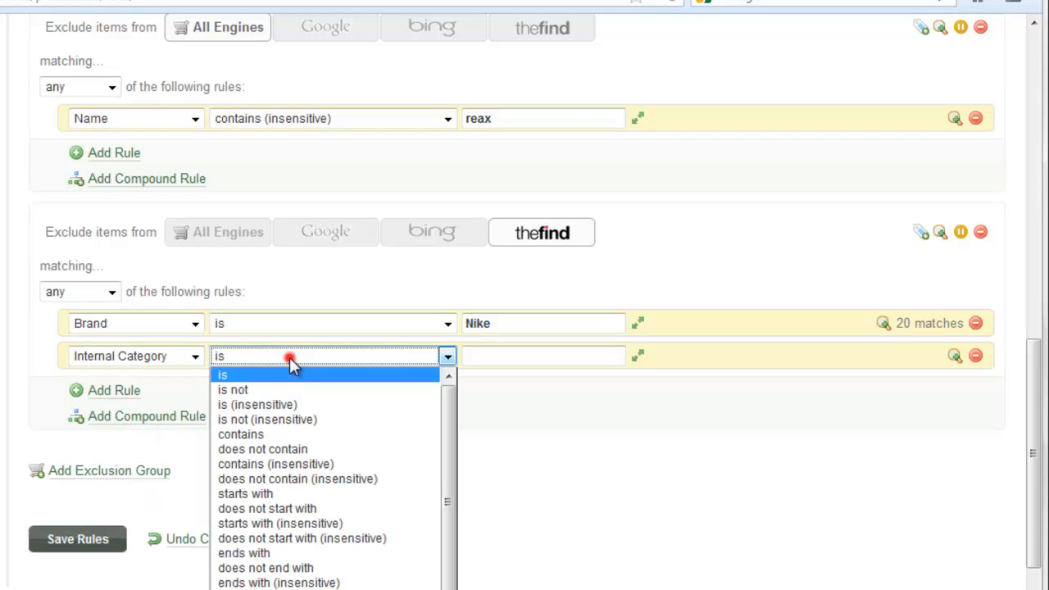
click(275, 464)
click(538, 365)
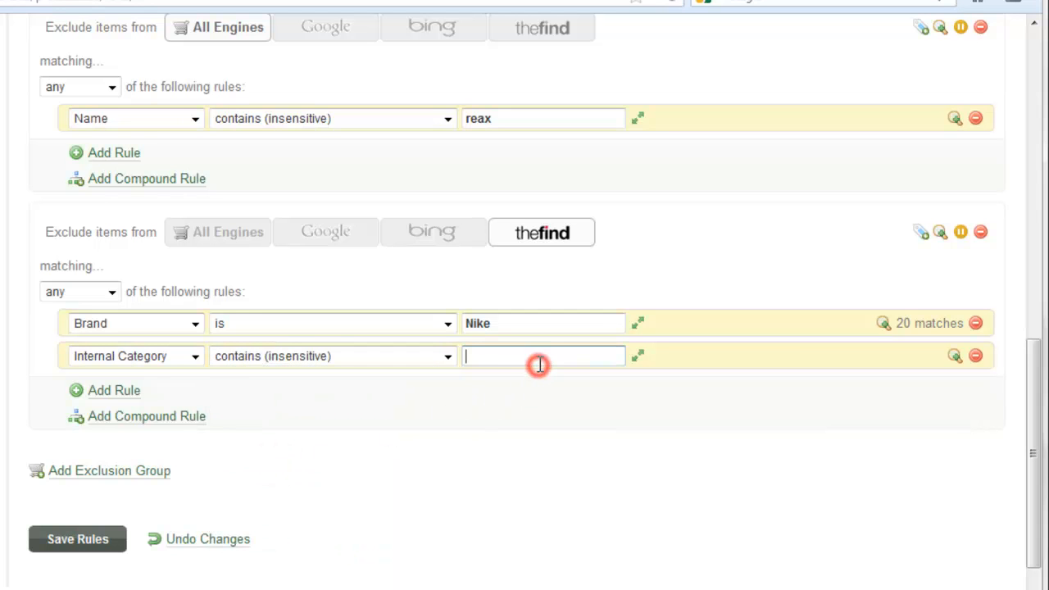
text(running)
click(957, 359)
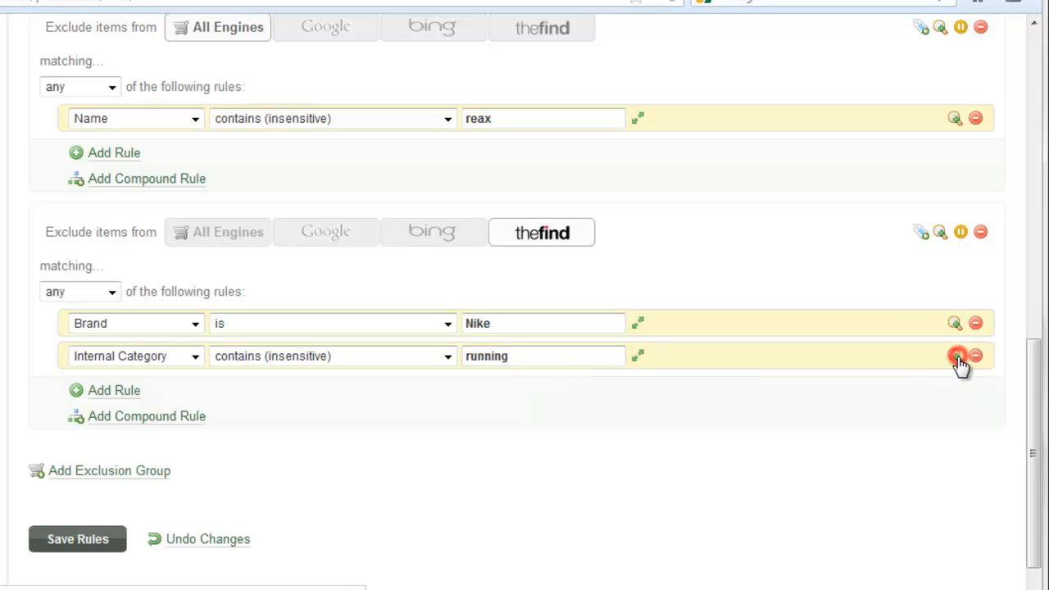
click(957, 359)
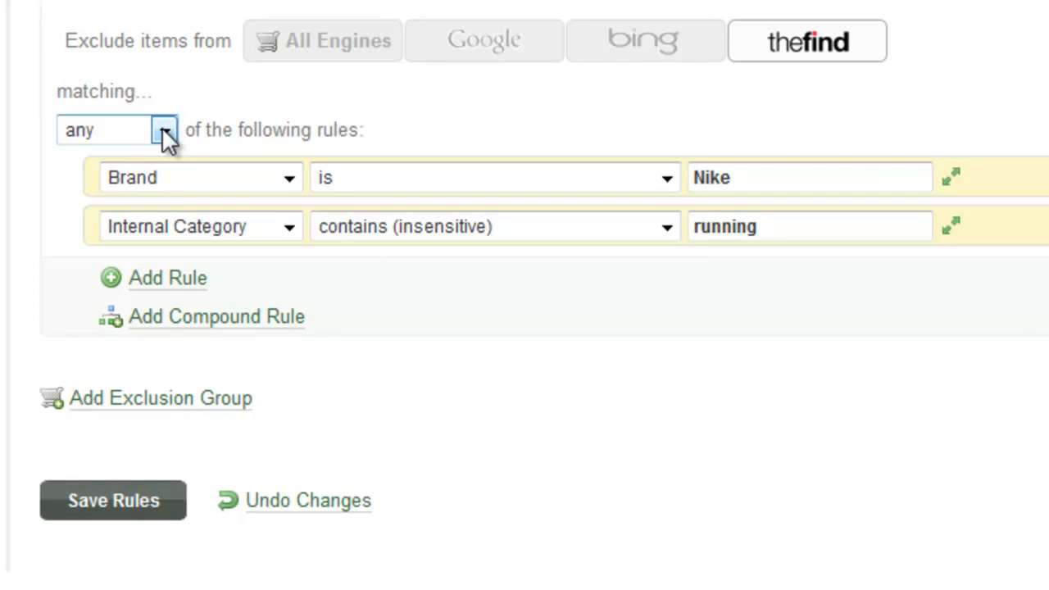
- Switch the thefind group's matching from any to all rules
click(165, 134)
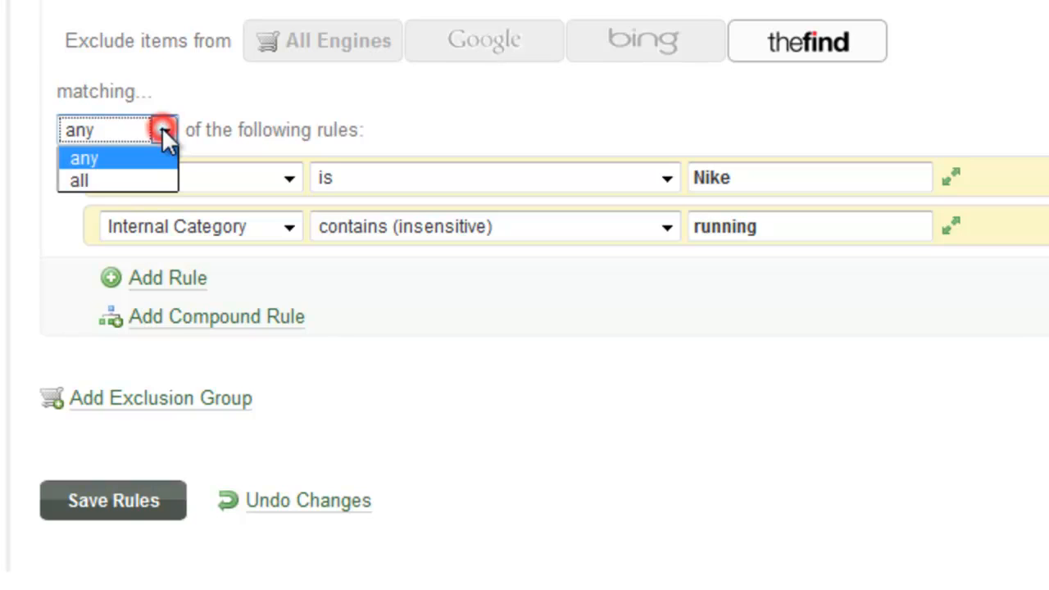
click(117, 180)
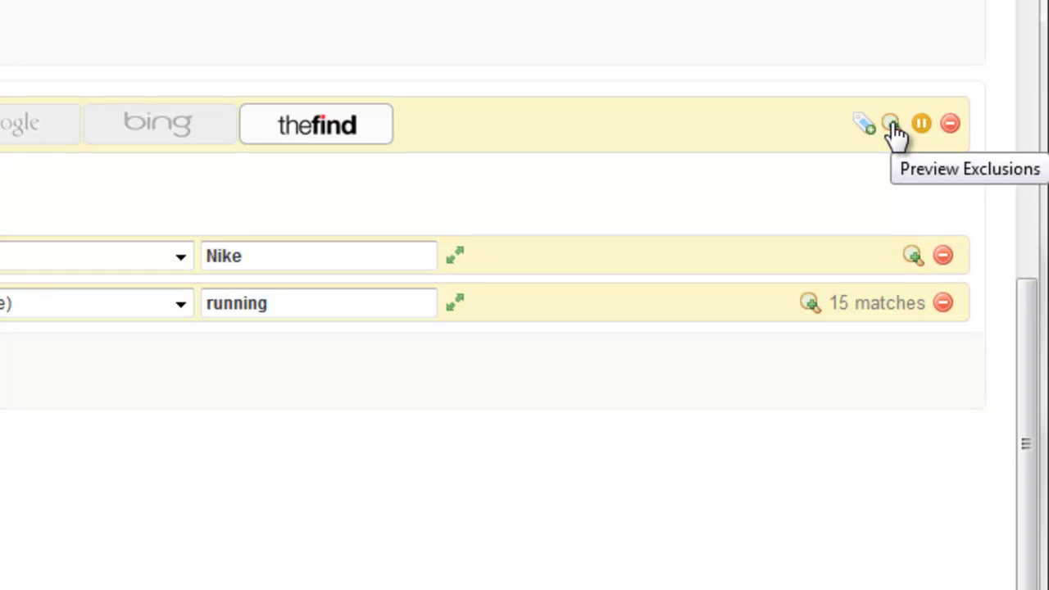
- Refresh the previews for the Brand Nike (20) and running (5) rules
right_click(915, 259)
click(914, 261)
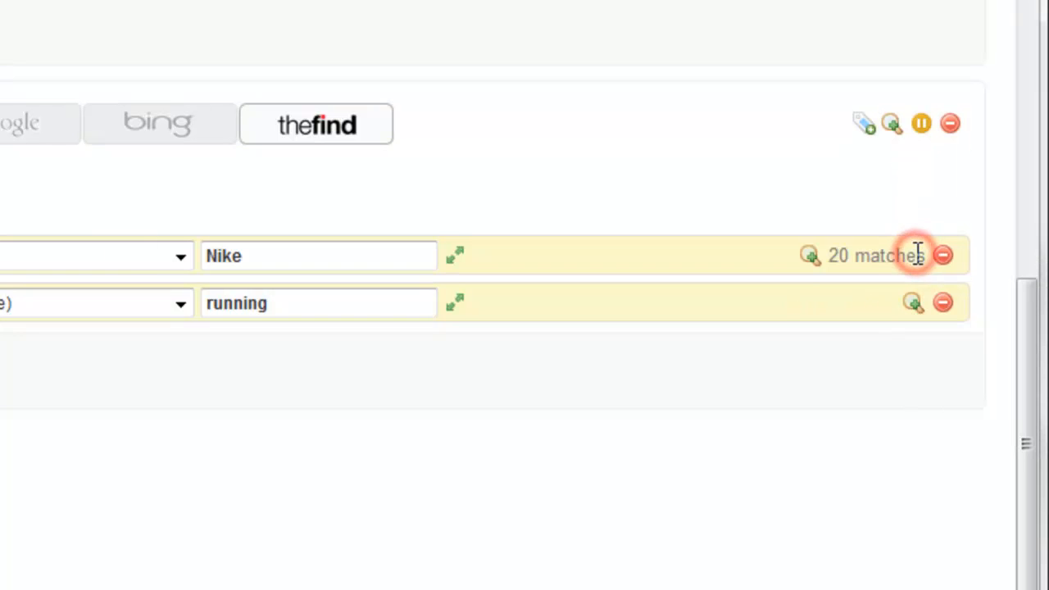
click(915, 308)
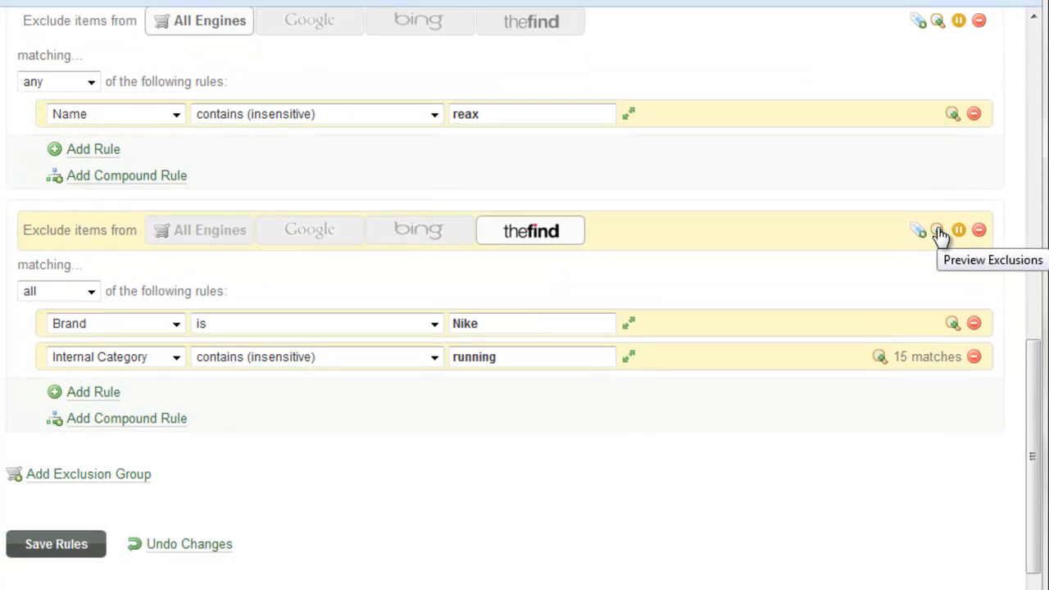
- Preview the whole thefind group, showing 5 matching items in total
click(939, 231)
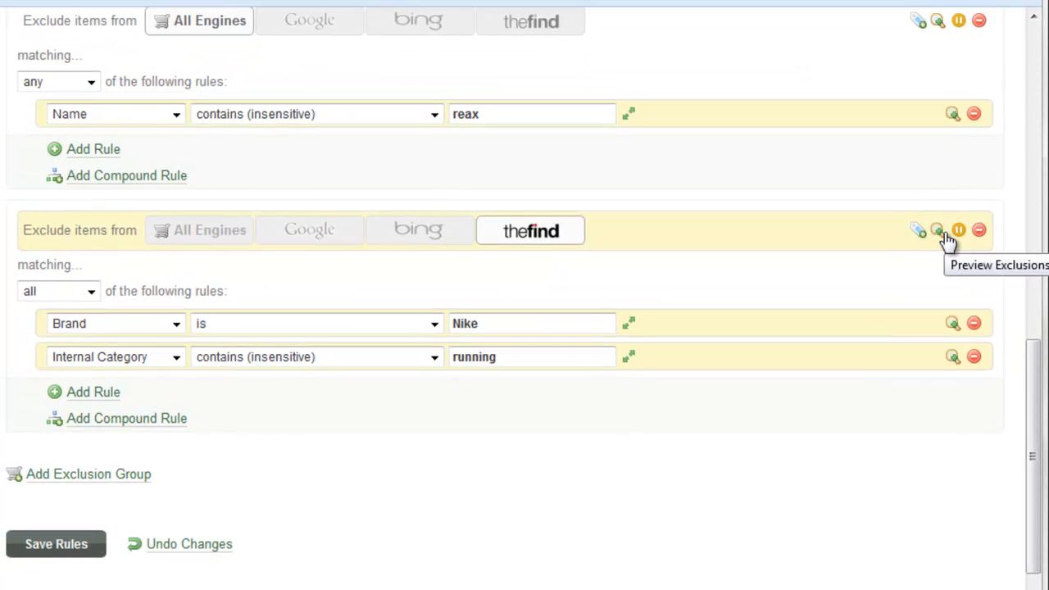
click(942, 234)
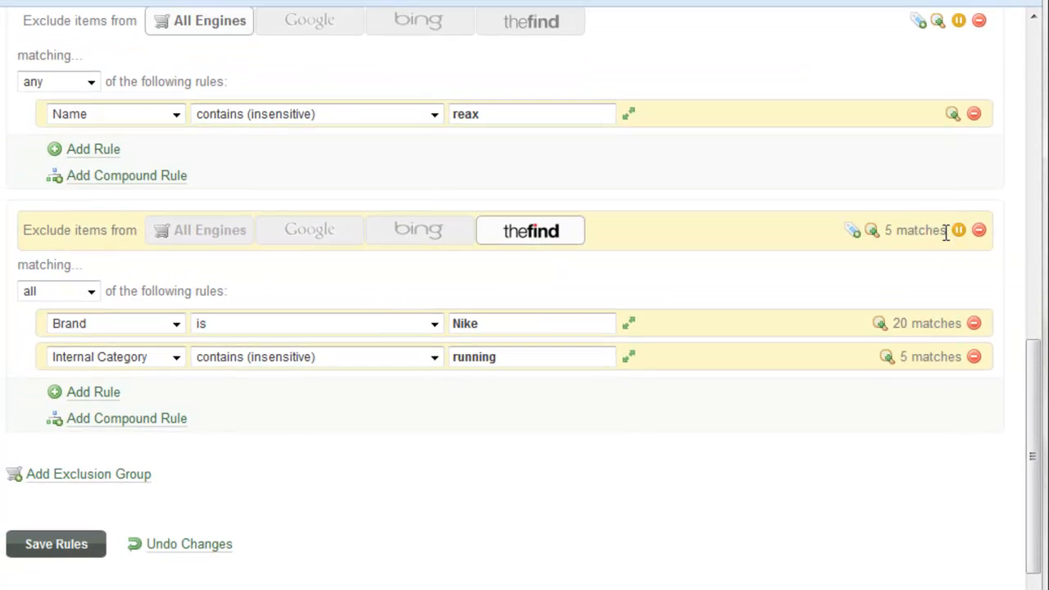
drag(885, 231, 949, 231)
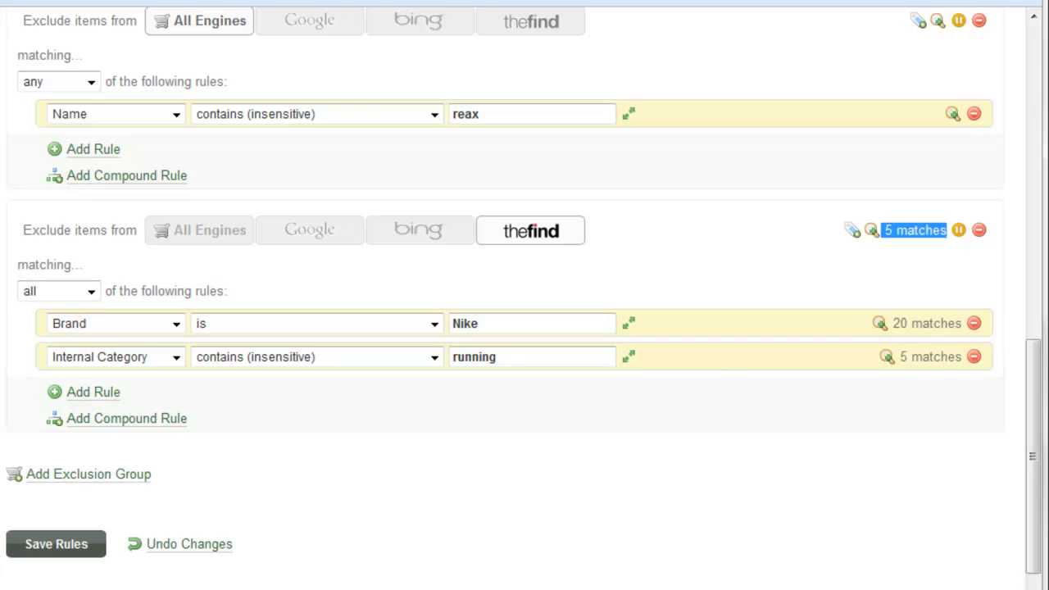
click(916, 274)
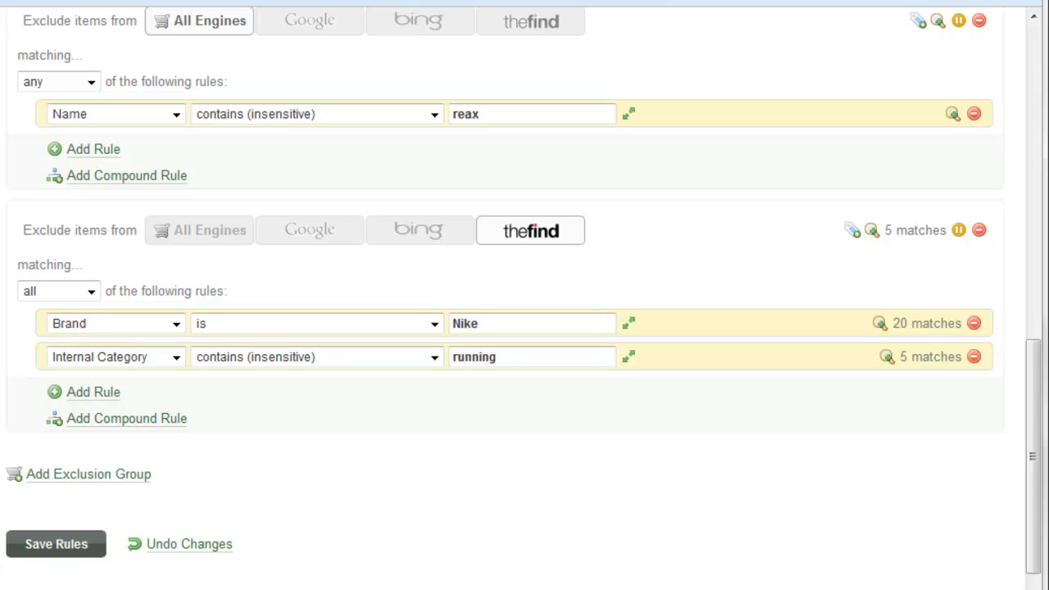
- Add two more rules and set the first to Price > 100
click(77, 395)
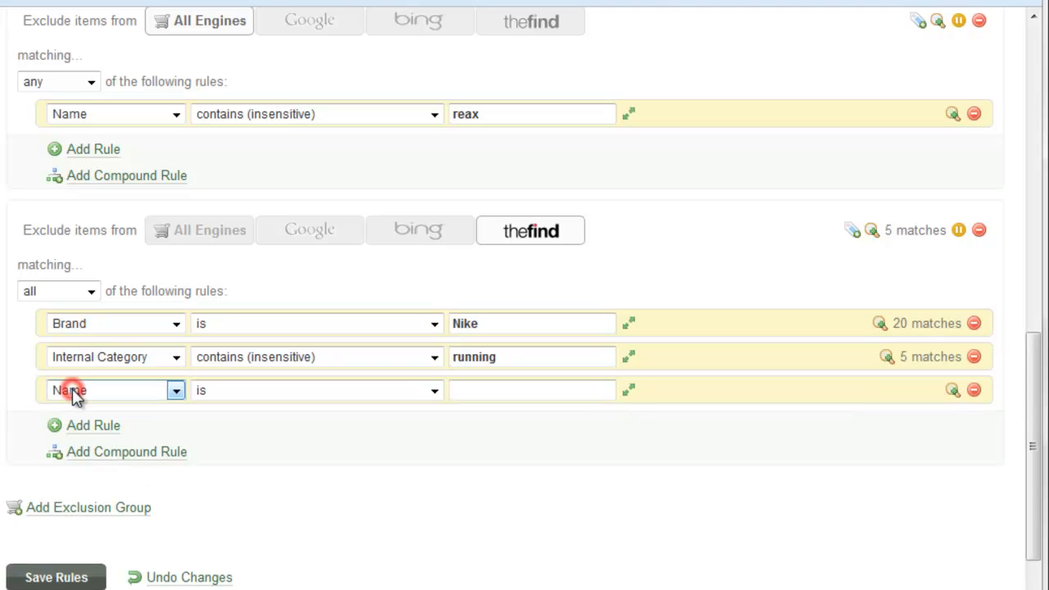
click(81, 430)
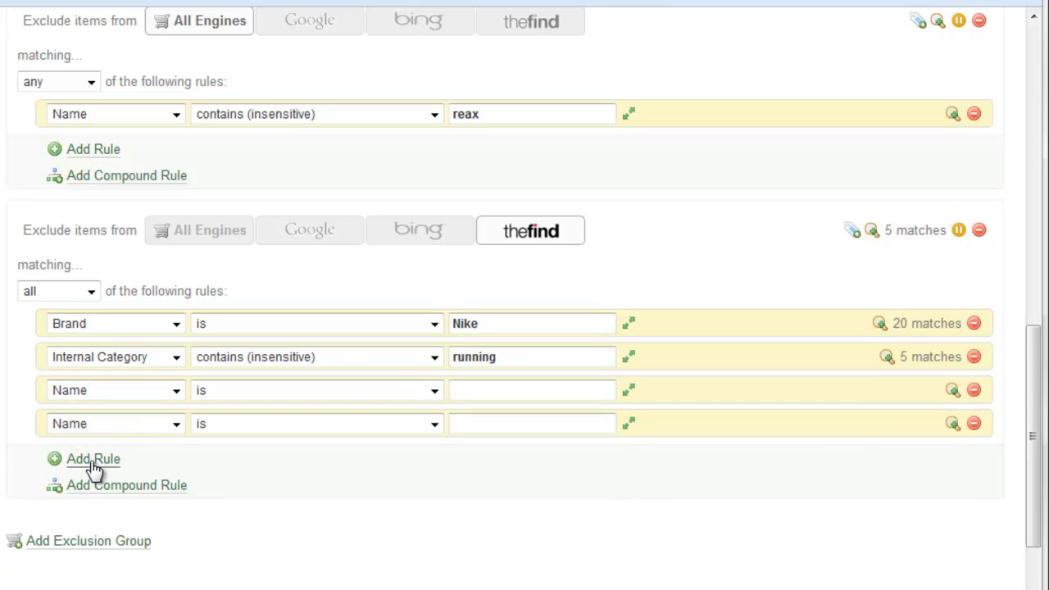
click(176, 392)
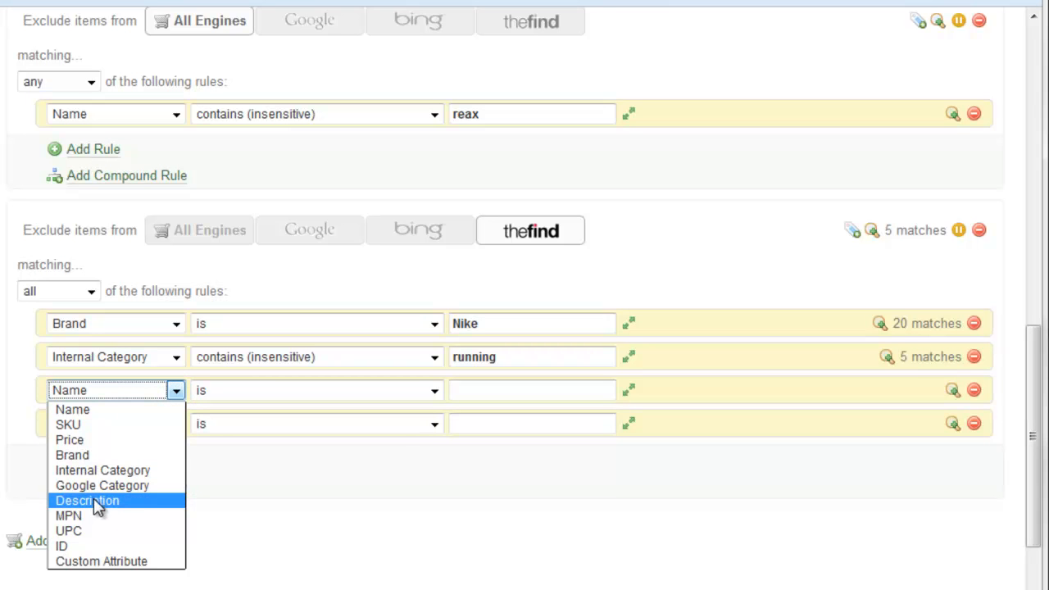
click(90, 443)
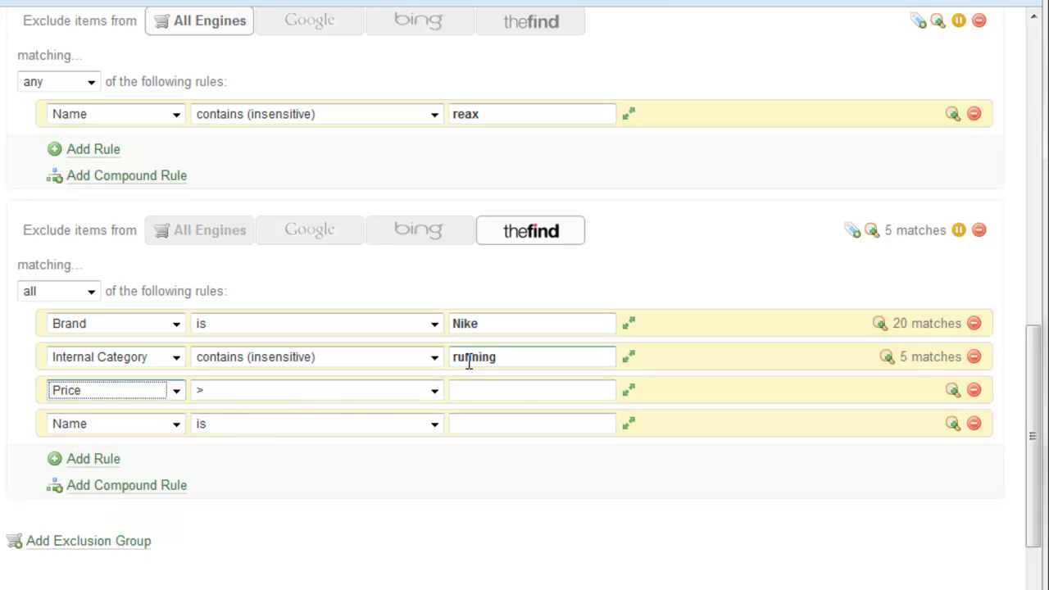
click(309, 393)
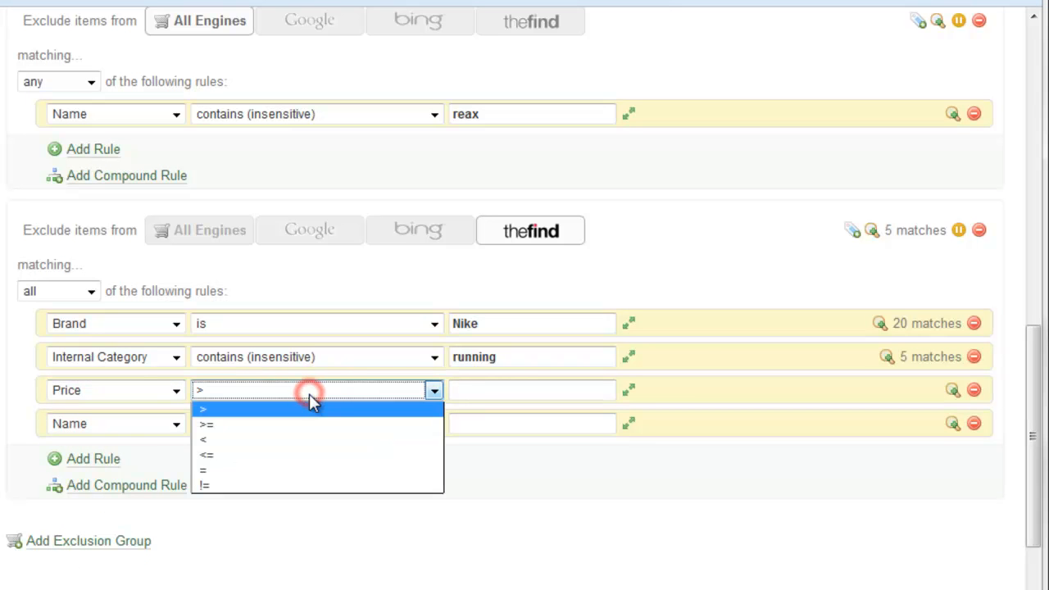
click(309, 407)
click(515, 390)
text(100)
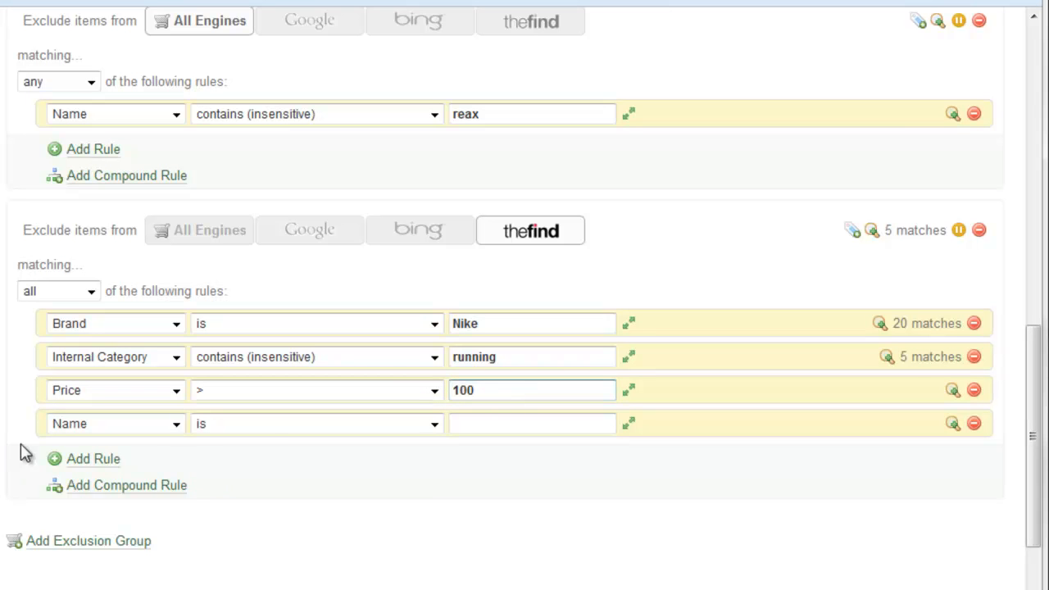
- Set the fourth rule to Price < 200
click(96, 428)
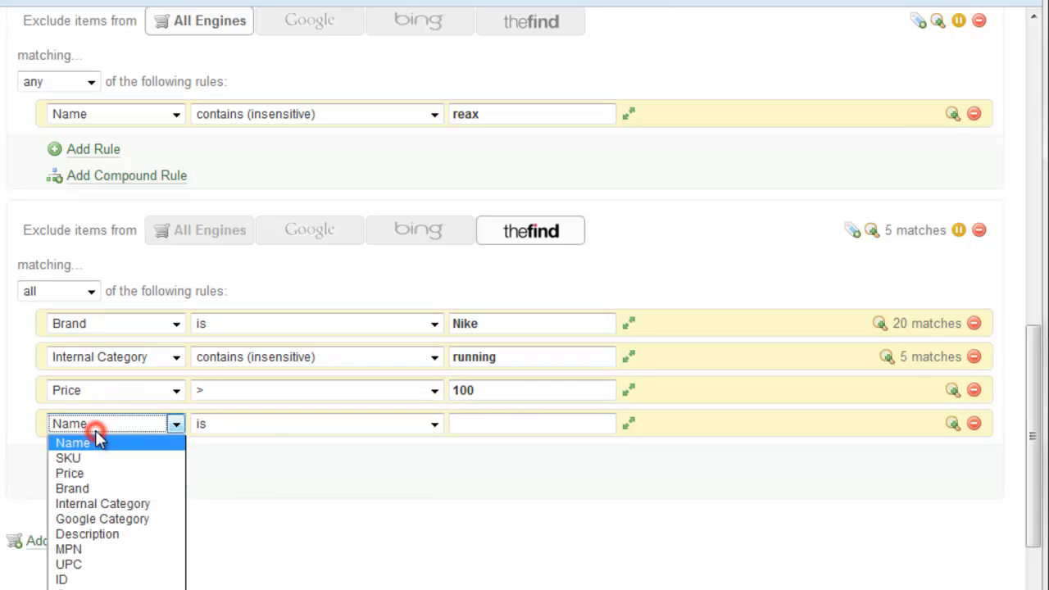
click(101, 479)
click(271, 423)
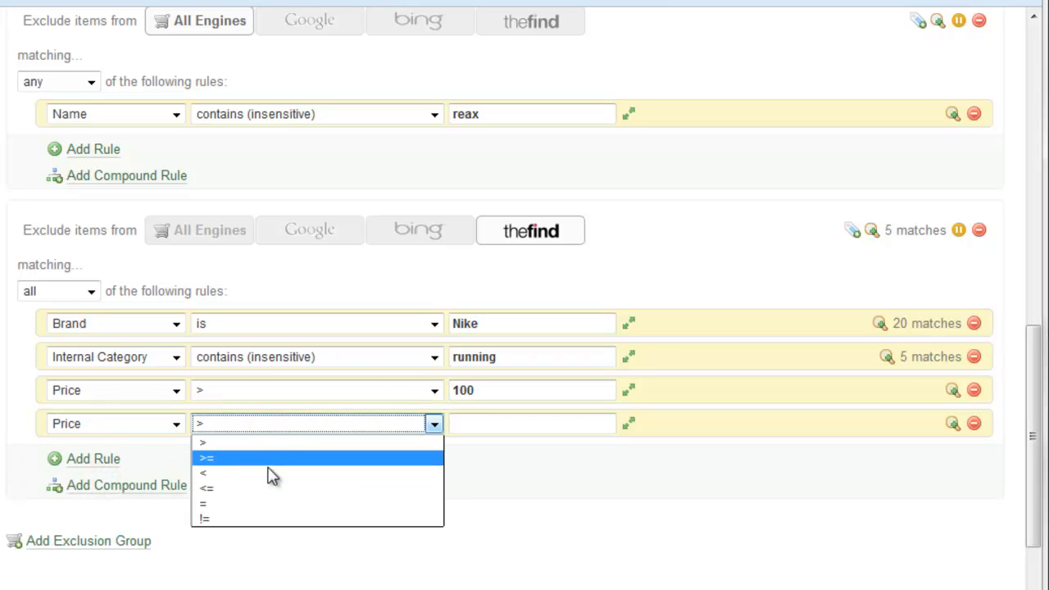
click(270, 475)
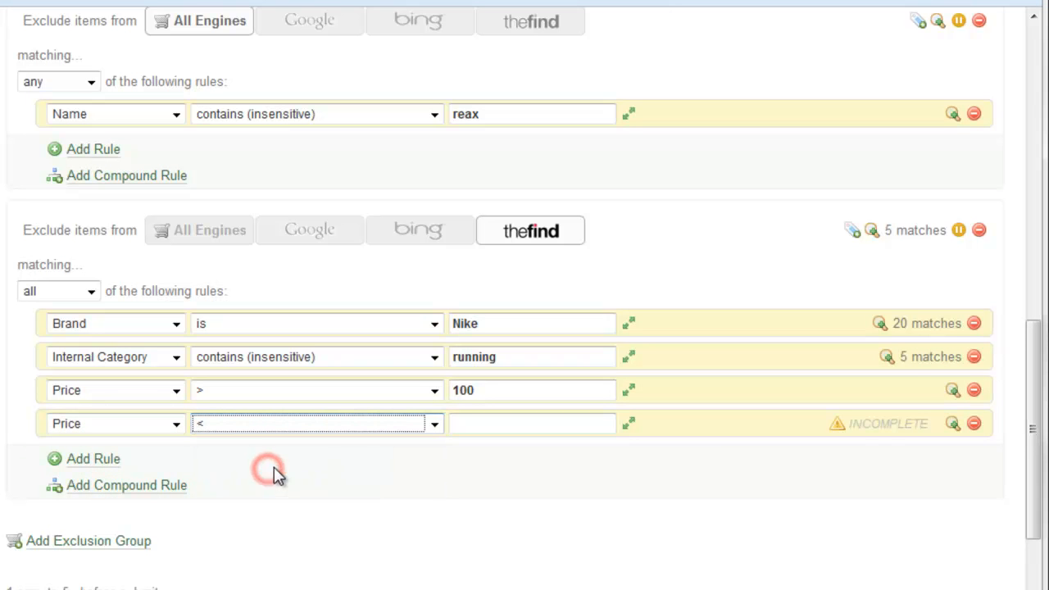
click(497, 434)
text(200)
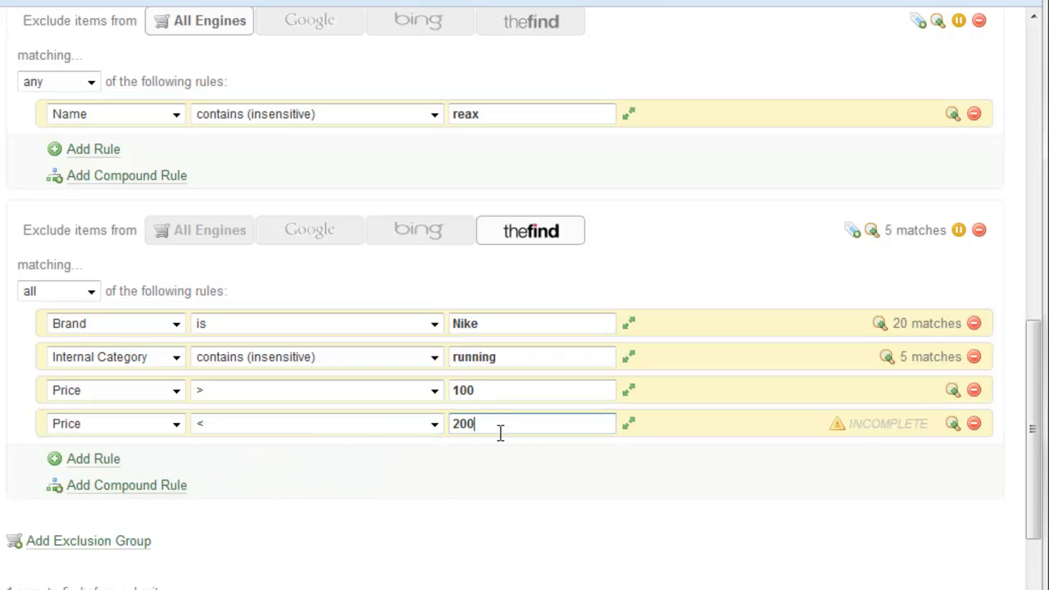
click(760, 272)
- Preview the thefind group's combined exclusions (1 match) and save the rules
right_click(871, 232)
click(873, 233)
click(875, 233)
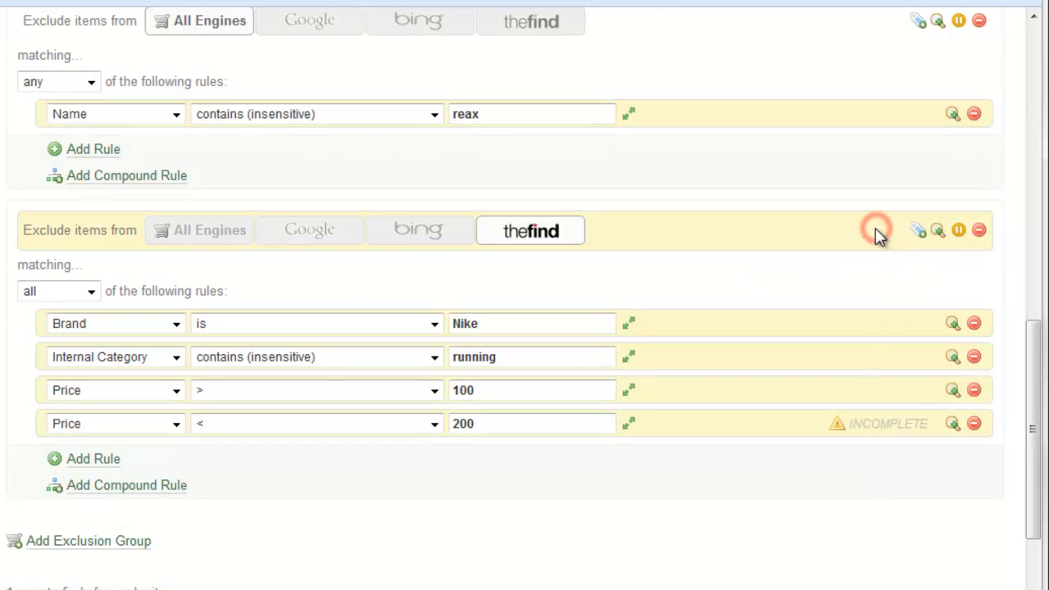
click(937, 232)
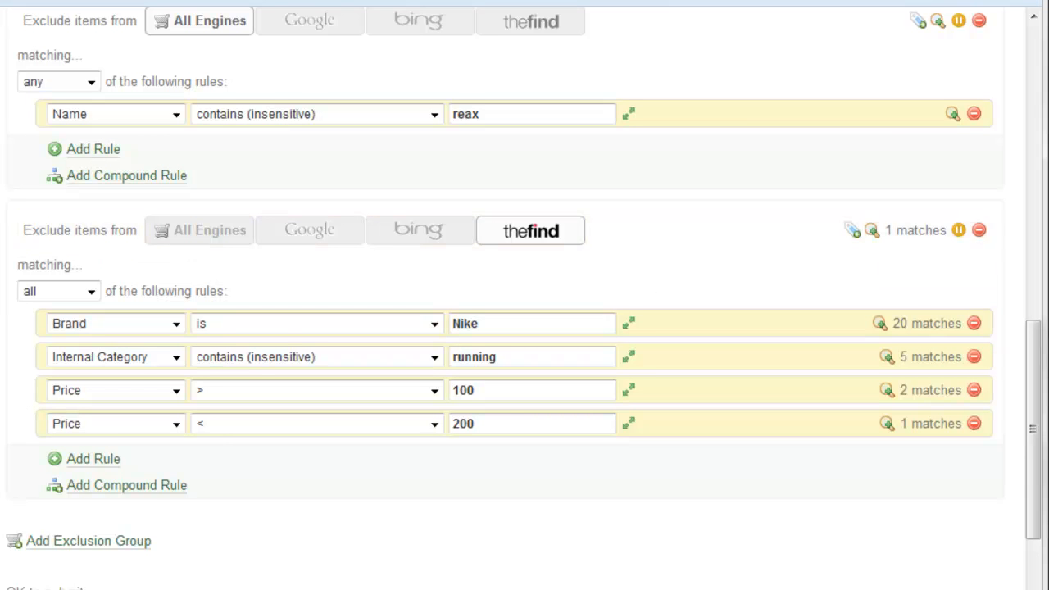
scroll(65, 495, down, 3)
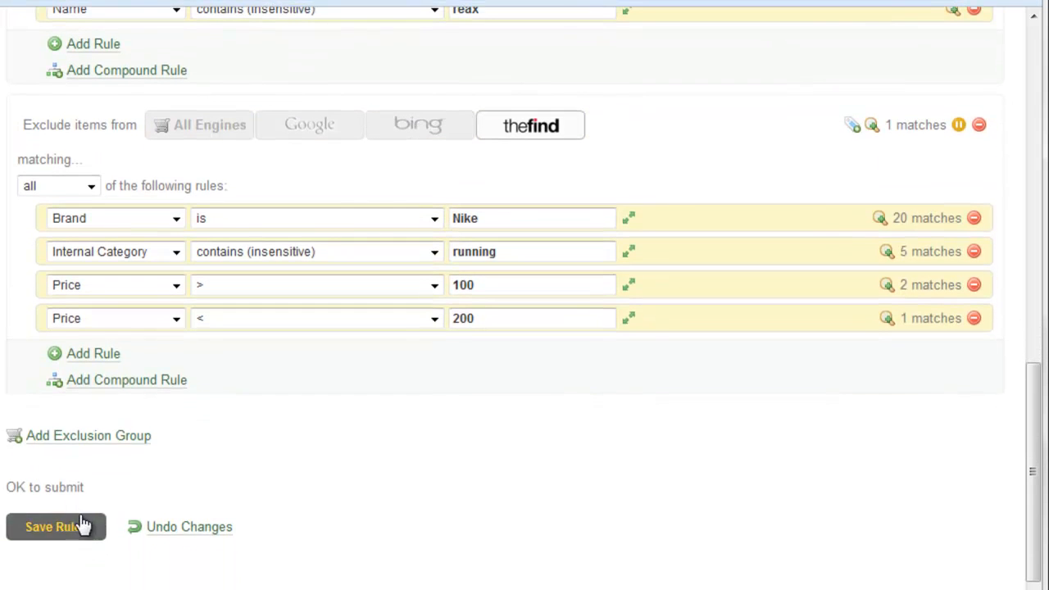
click(80, 526)
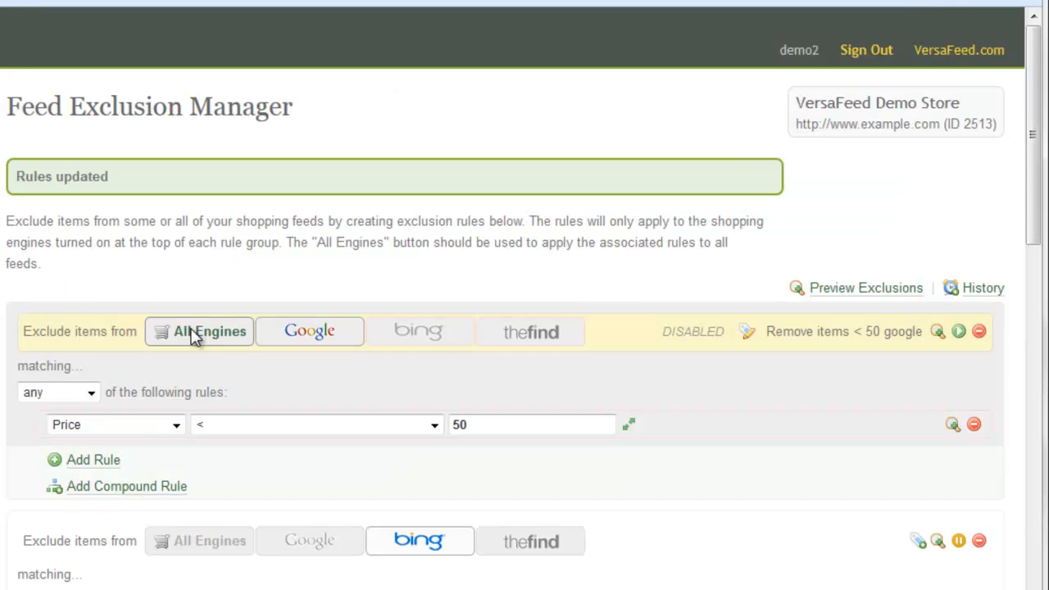
- Append a fifth exclusion group below thefind's, defaulting to All Engines with a Name is rule
scroll(234, 240, down, 5)
scroll(235, 240, down, 2)
scroll(235, 250, up, 1)
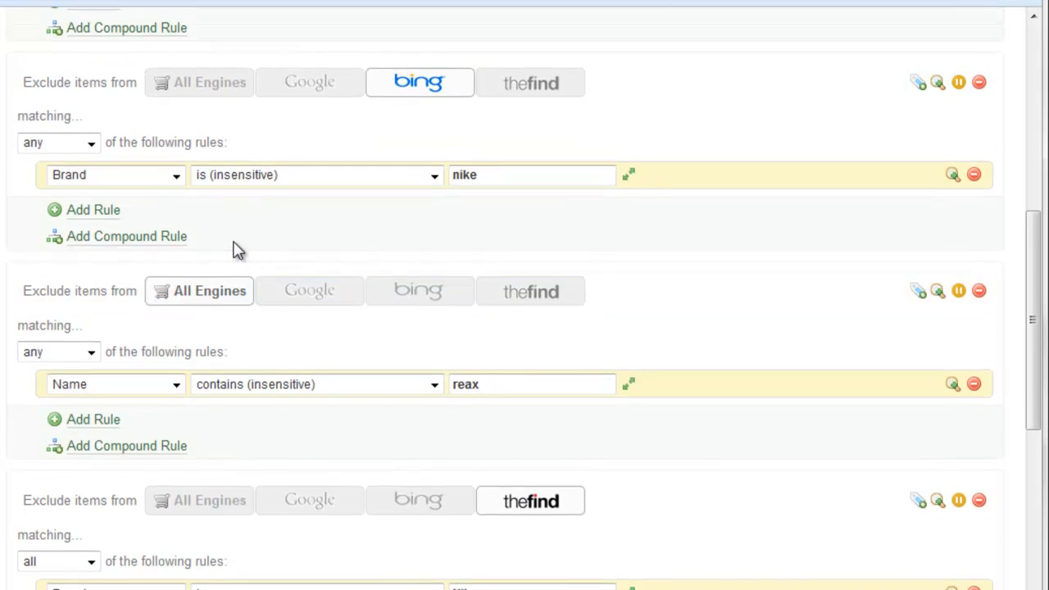
scroll(234, 250, down, 4)
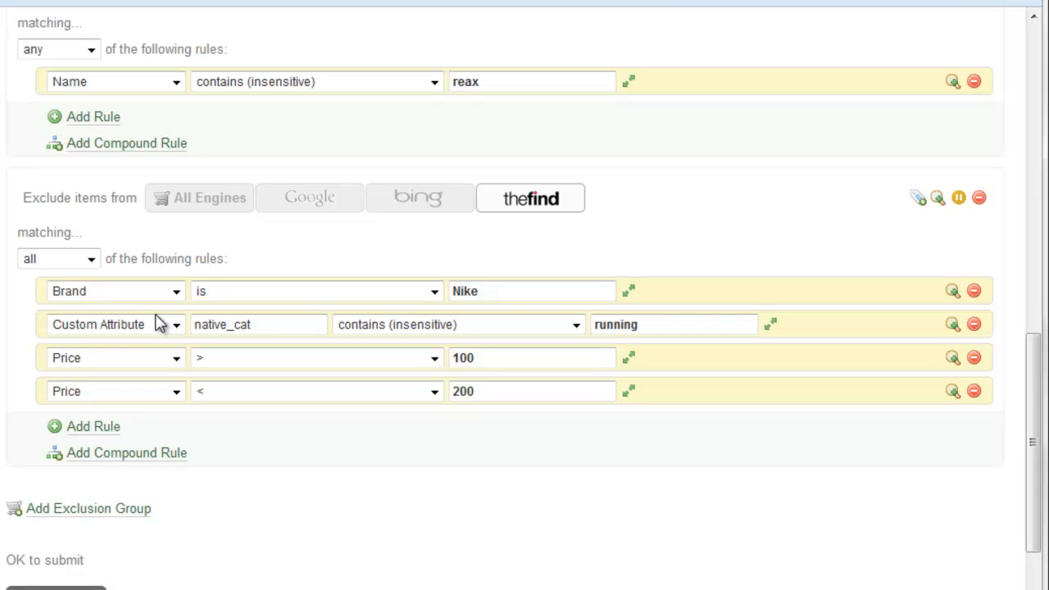
click(74, 506)
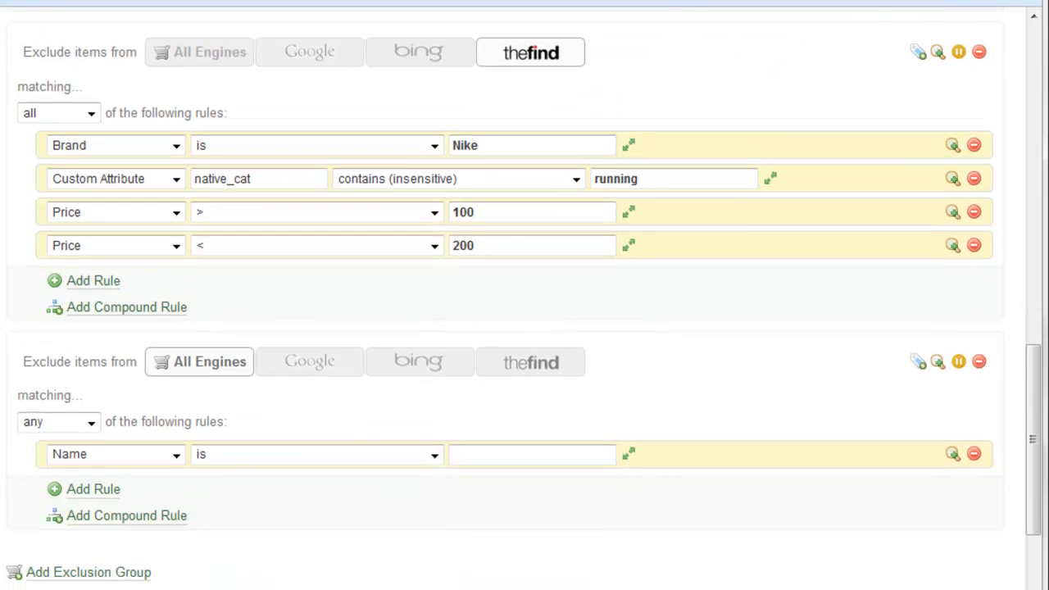
scroll(524, 328, down, 2)
- Target the newest group at Google and change its rule to ID is
click(338, 280)
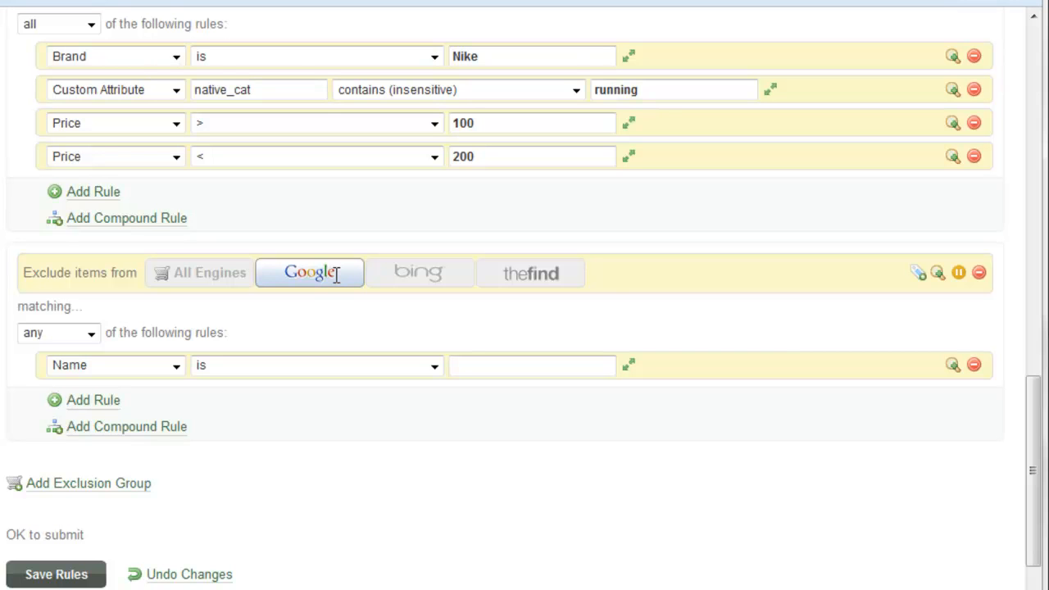
click(292, 288)
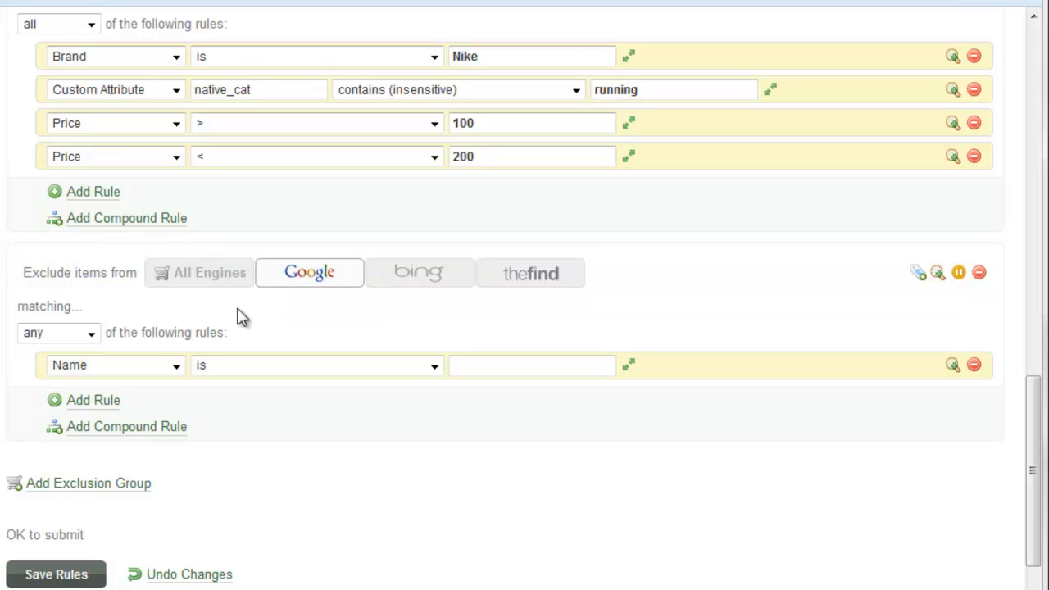
click(174, 368)
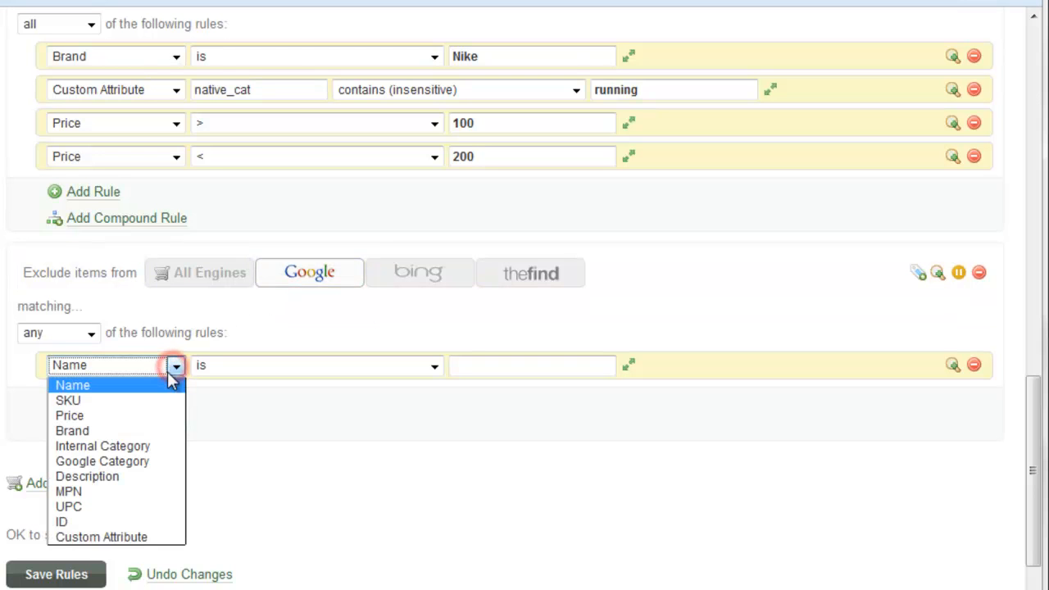
click(99, 522)
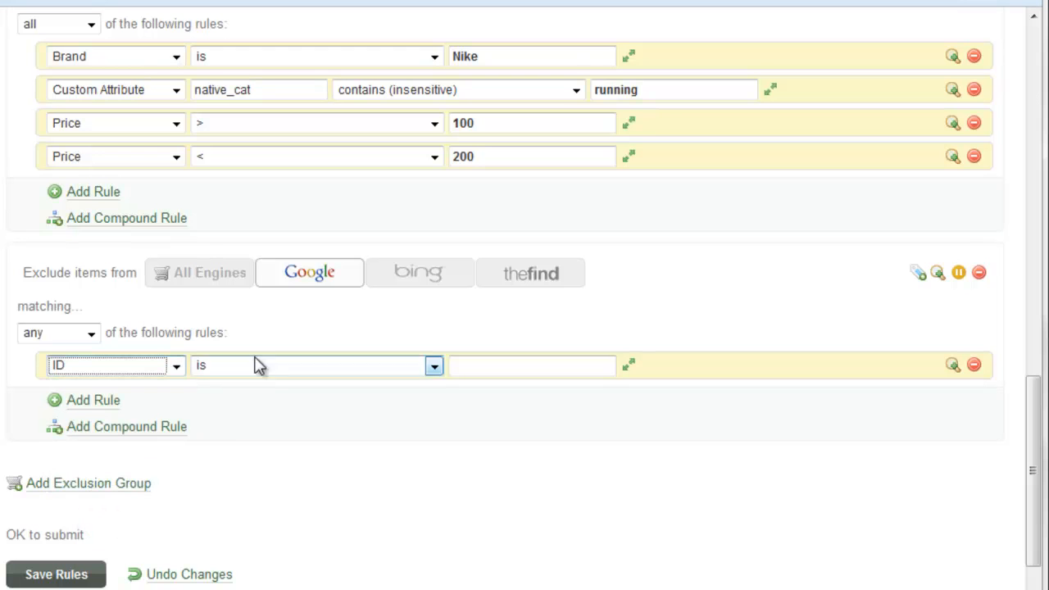
click(288, 365)
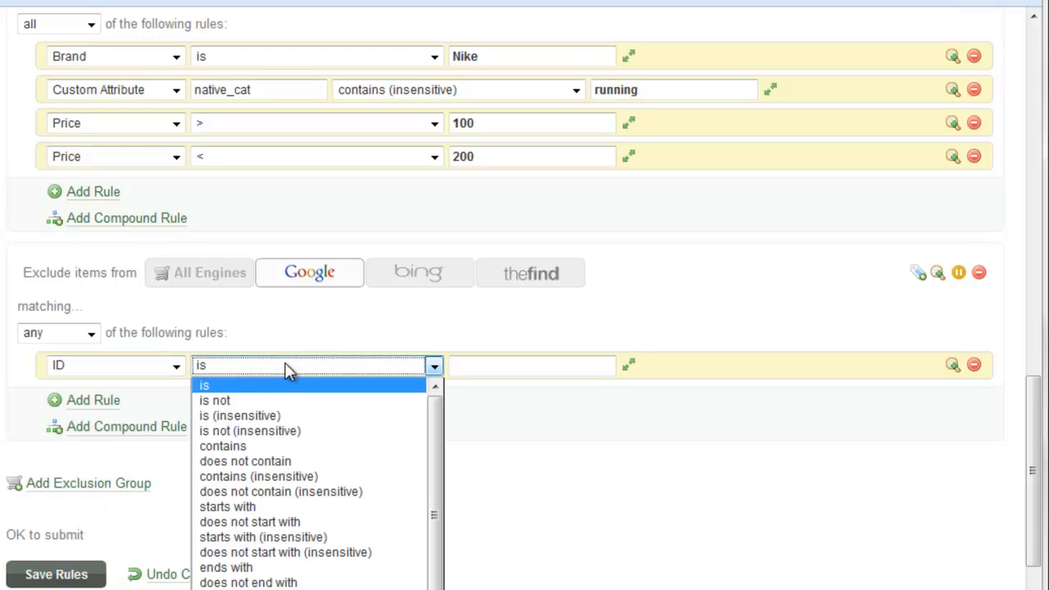
click(287, 367)
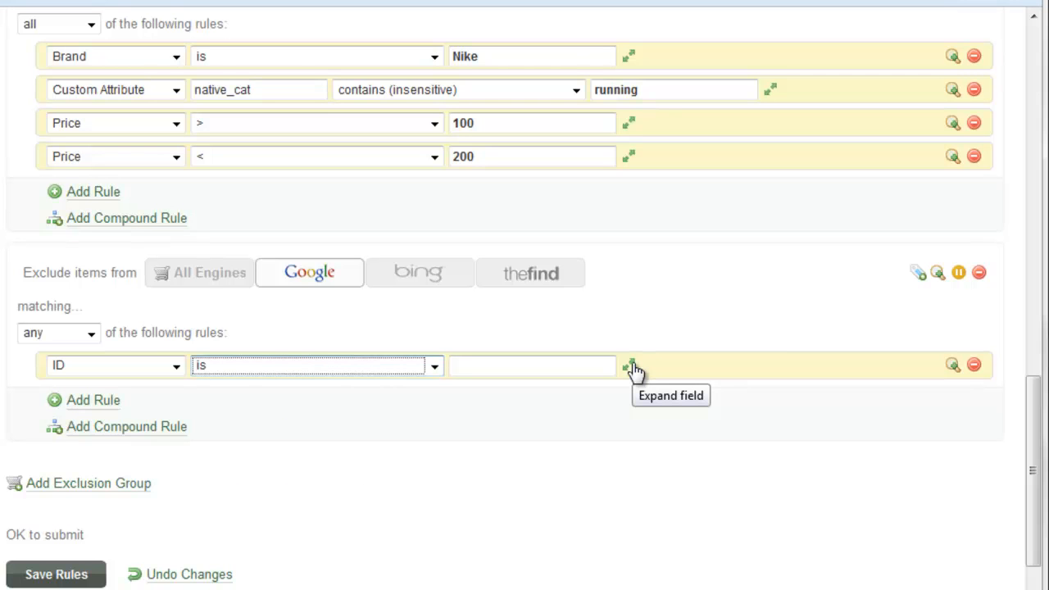
click(587, 364)
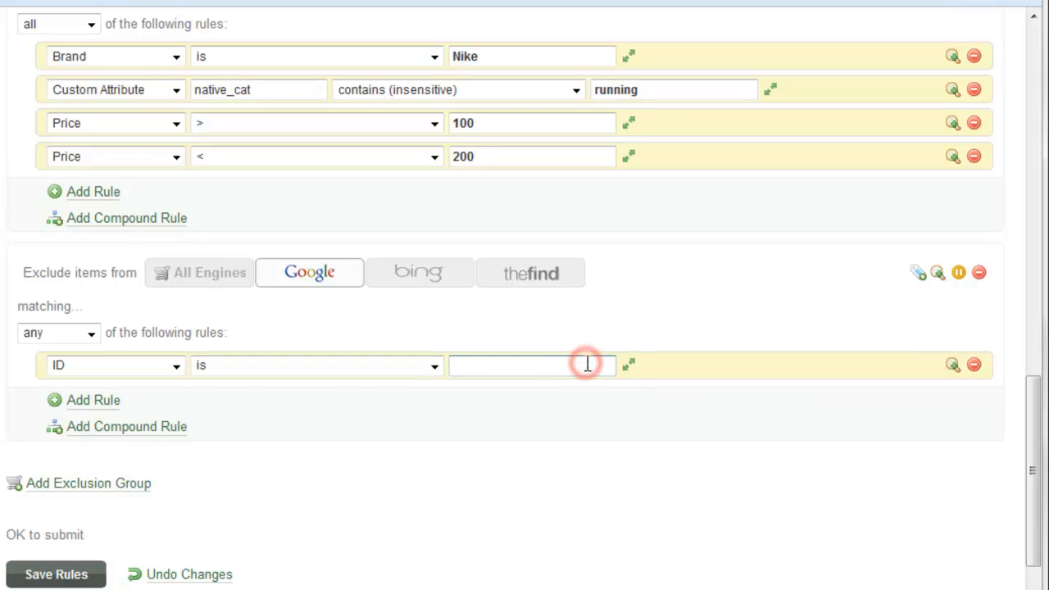
- Enter the ID list 1, 5, 10, 20 in the enlarged box and preview its 4 matches
click(630, 367)
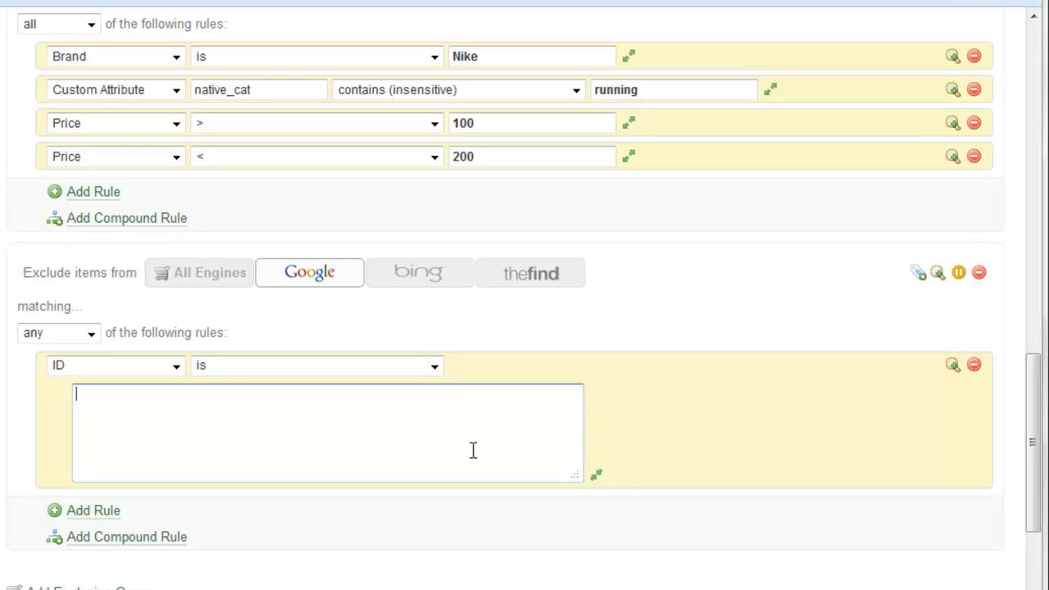
text(1, 5, 10, 20)
scroll(836, 406, down, 1)
scroll(837, 408, down, 1)
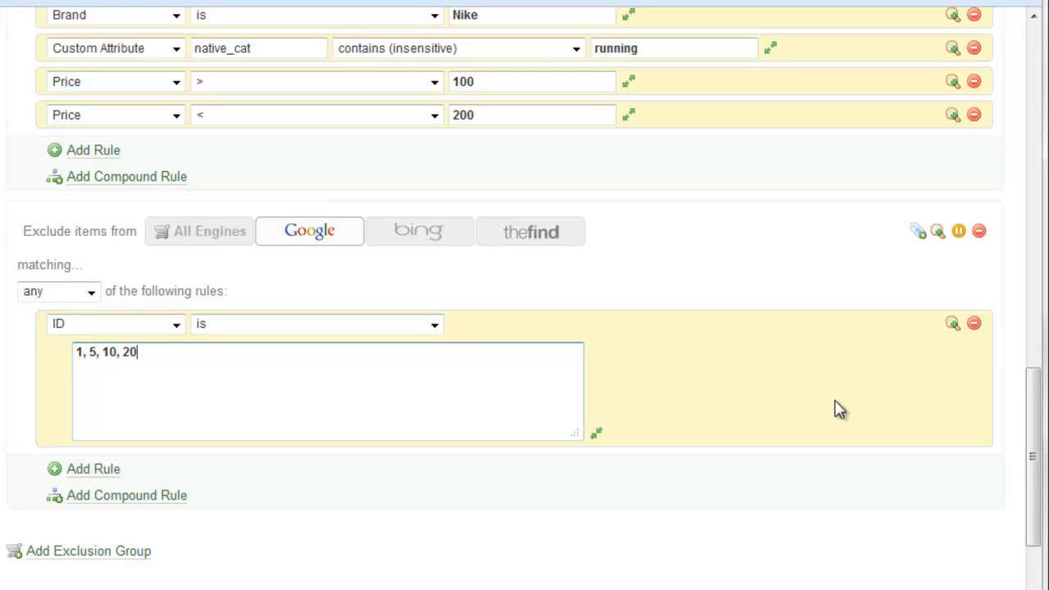
click(951, 326)
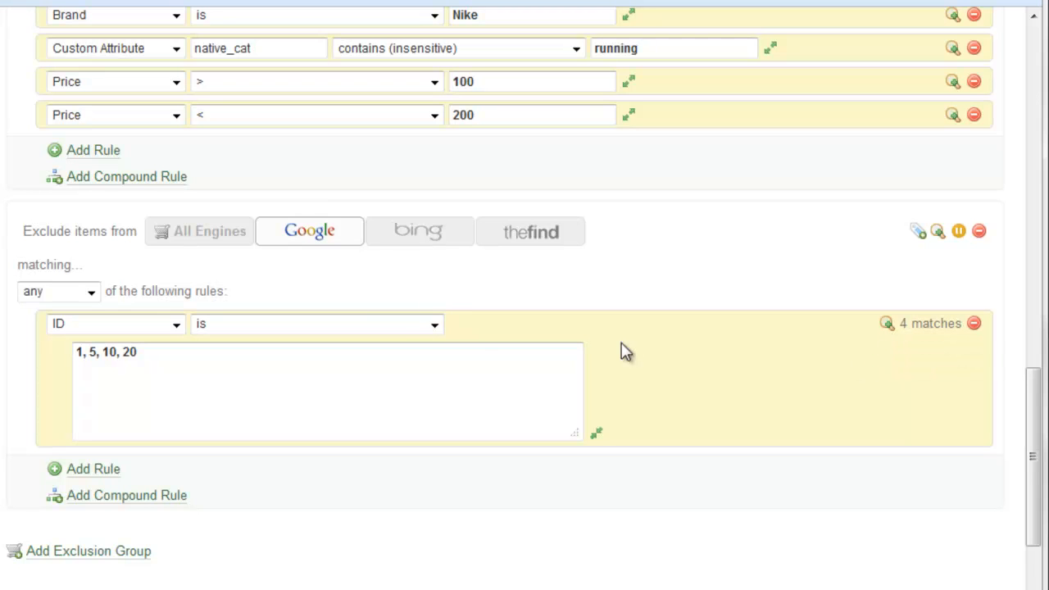
- Tidy the ID list, removing the stray trailing comma so it reads 1, 5, 10, 20
click(445, 357)
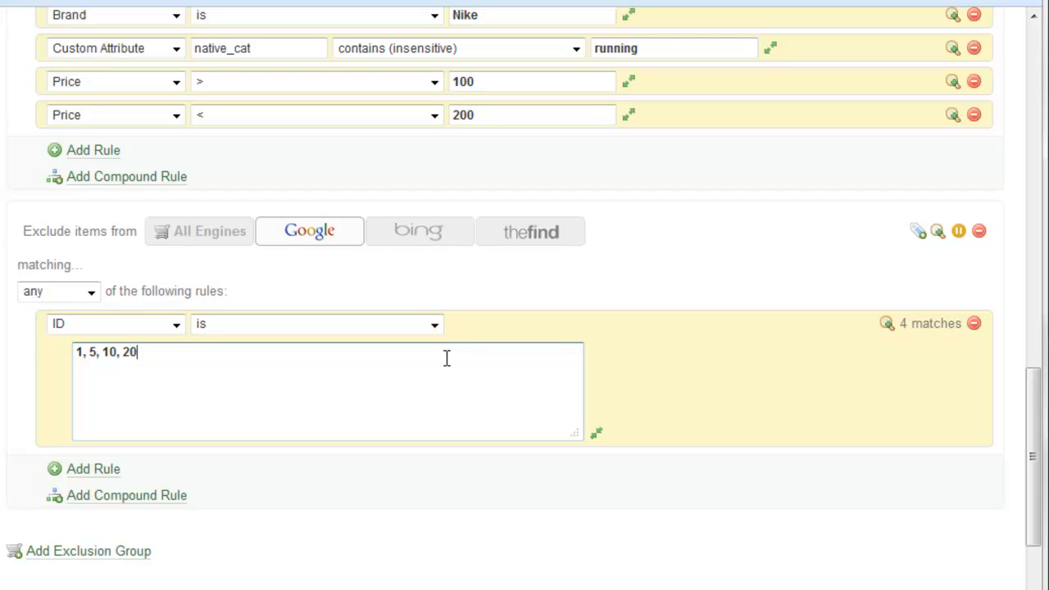
text(,)
click(2, 387)
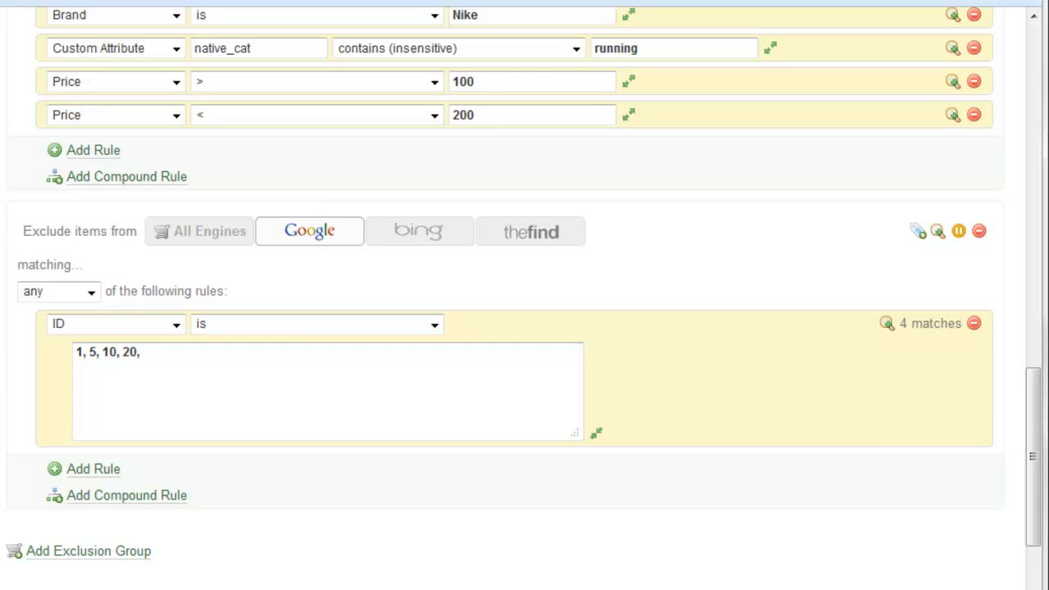
scroll(524, 295, down, 3)
scroll(525, 295, up, 3)
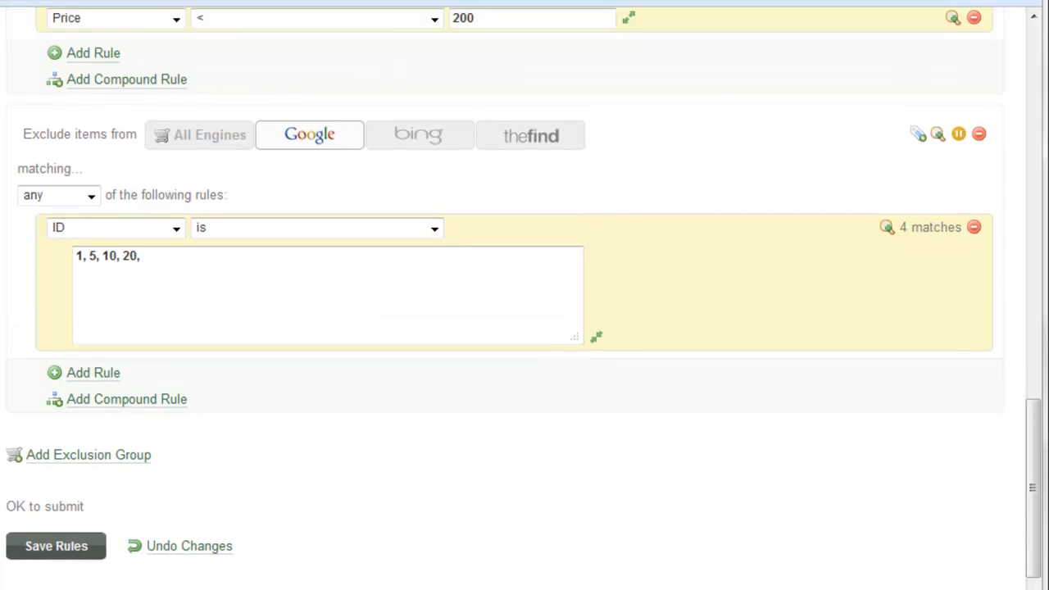
scroll(524, 295, down, 1)
click(262, 274)
key(BackSpace)
- Save the exclusion rules and open Data Feeds in a new browser tab
click(58, 557)
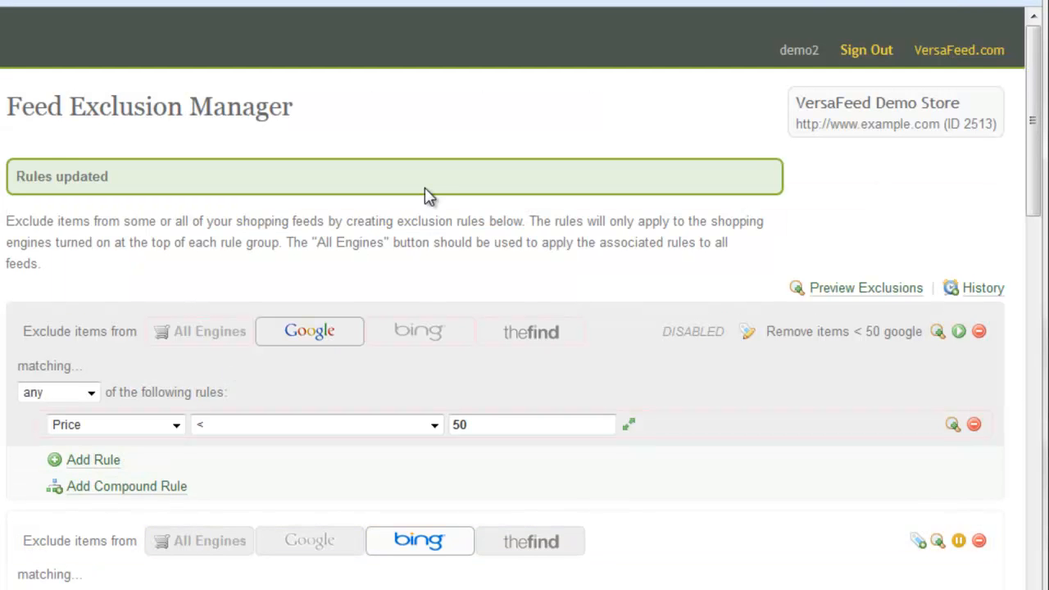
scroll(428, 196, down, 1)
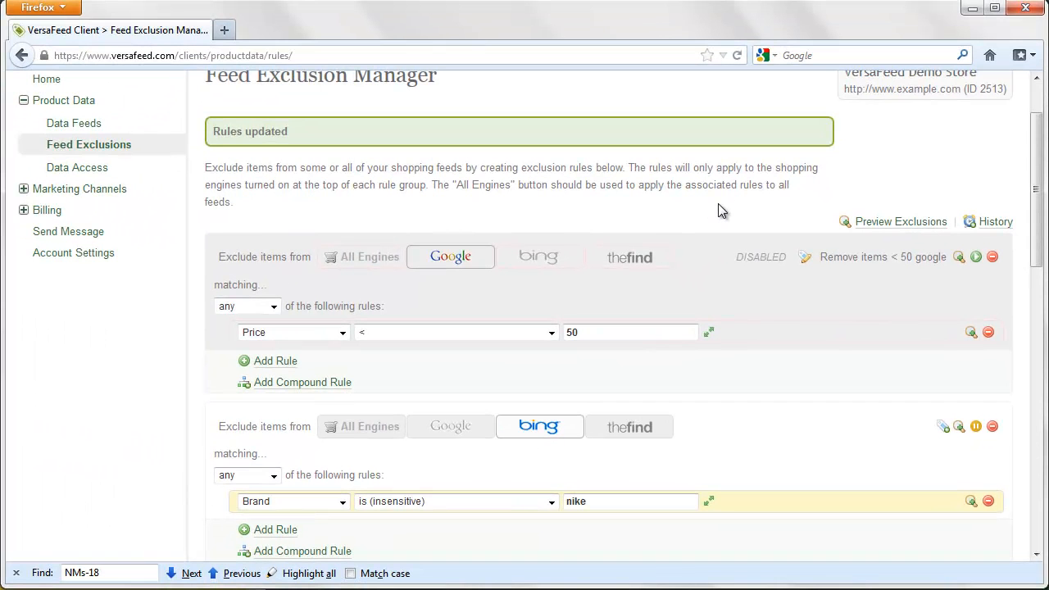
middle_click(99, 130)
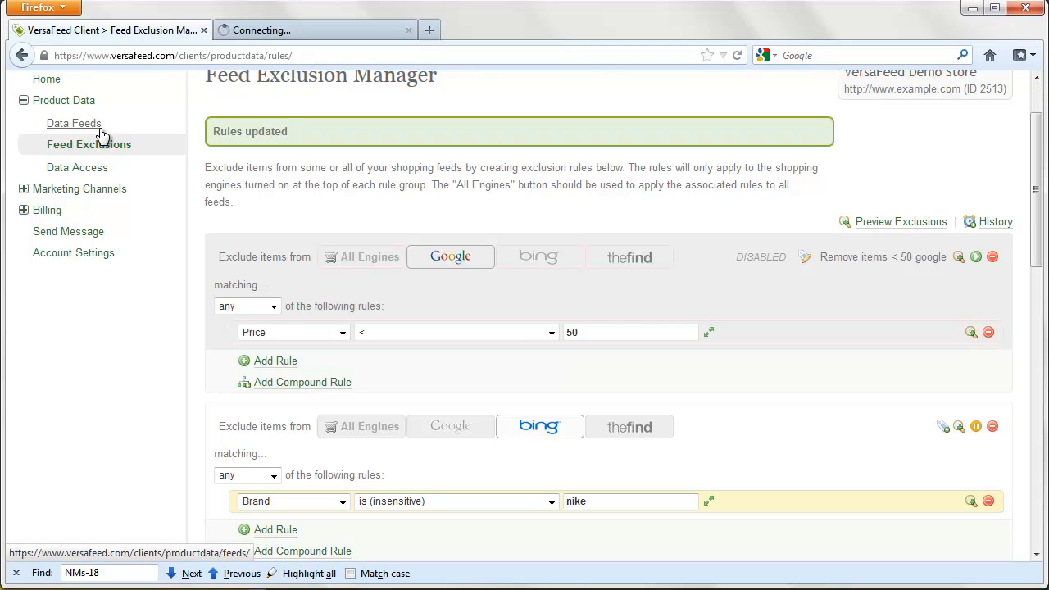
- Review the Data Feeds & Extractions table in the other tab, then return to the Feed Exclusion Manager
key(ctrl+Tab)
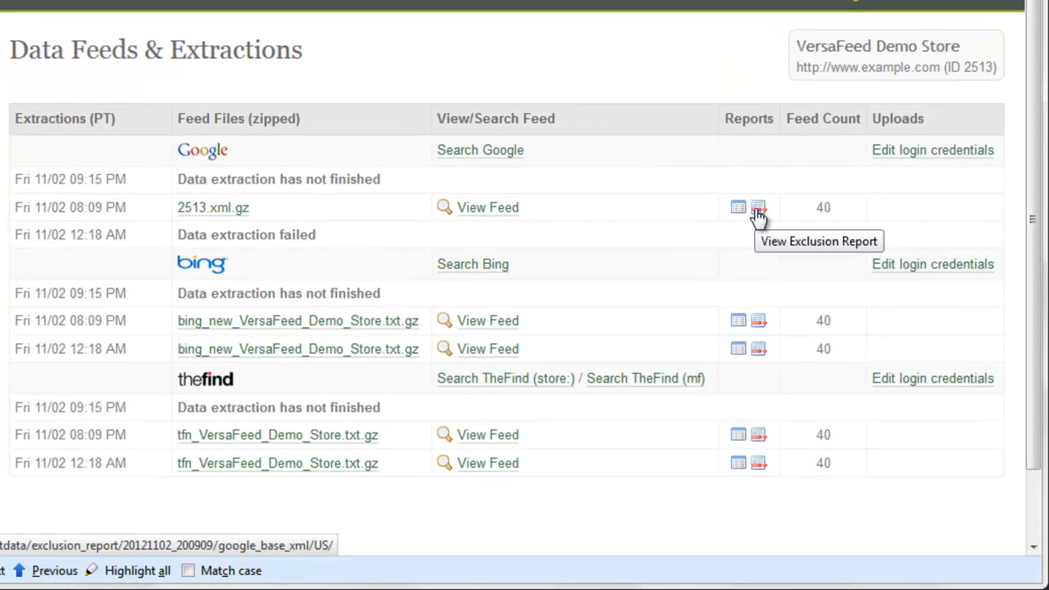
click(758, 210)
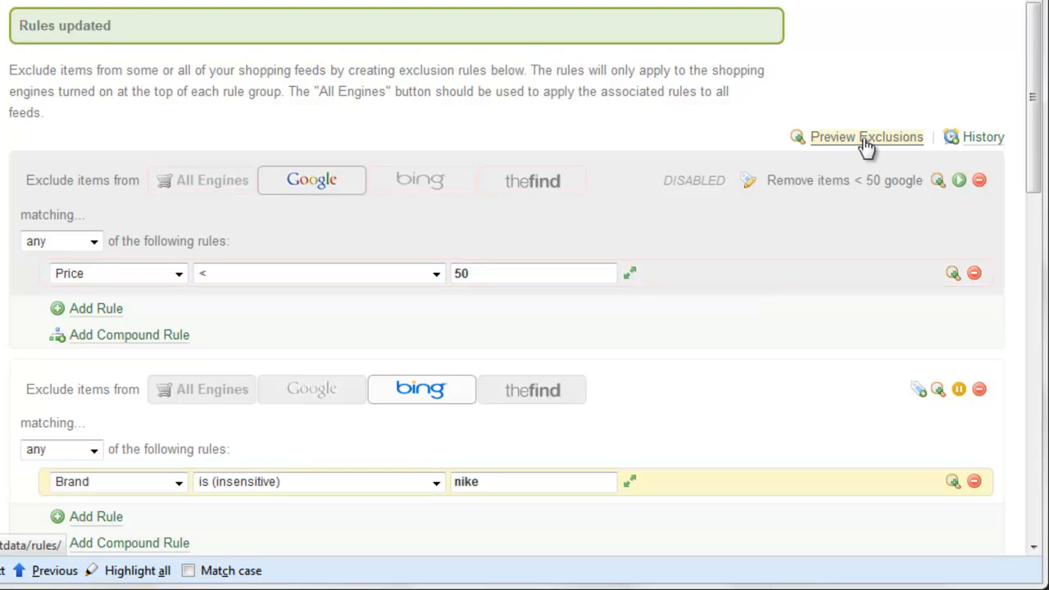
- Preview exclusions: TheFind.com 3 excluded, 37 included; Bing Shopping 20 excluded, 20 included
scroll(867, 146, down, 8)
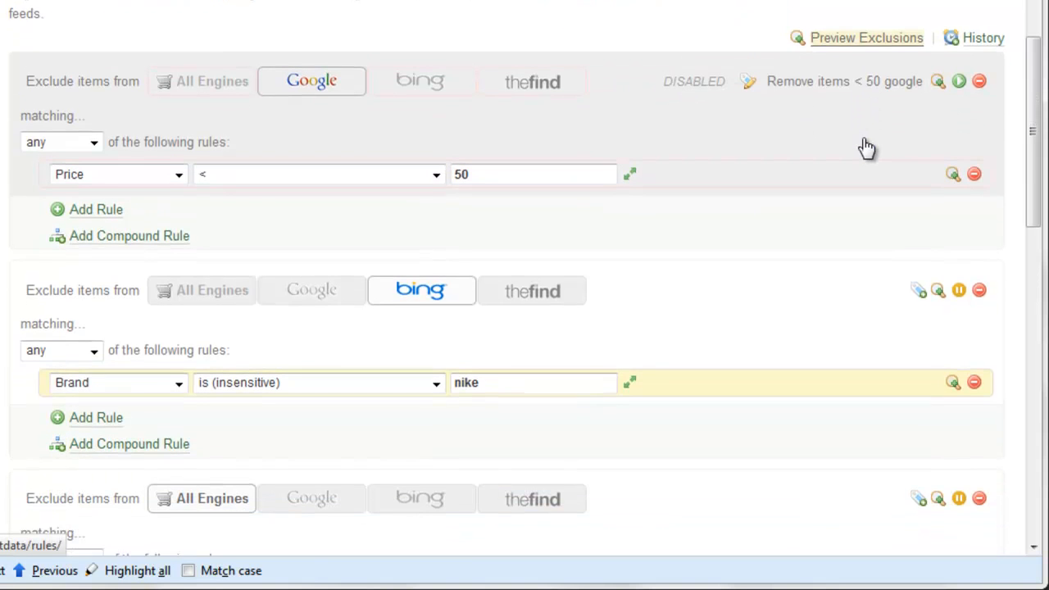
scroll(867, 147, up, 10)
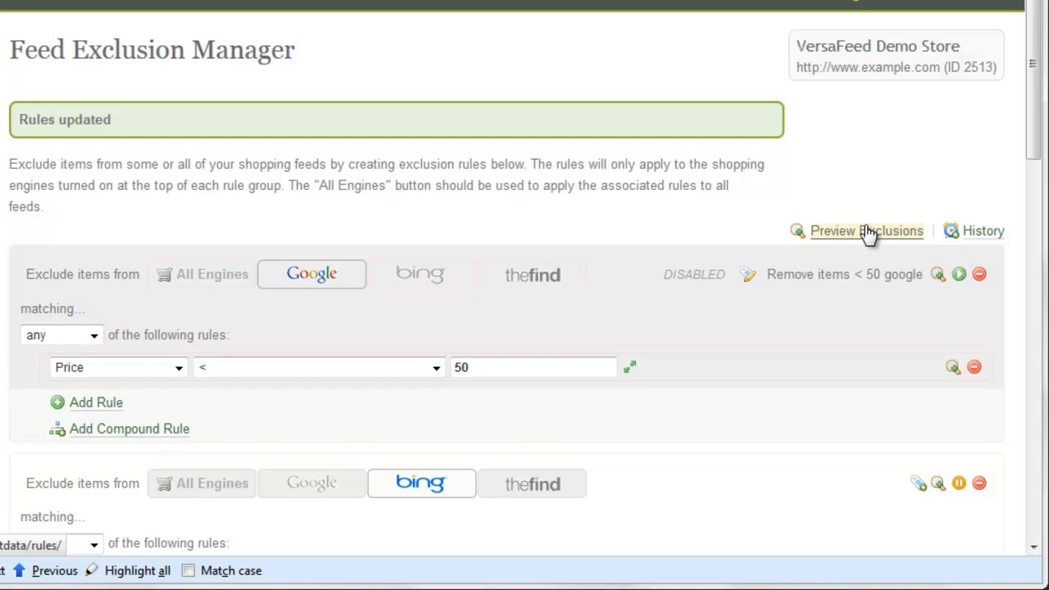
click(866, 232)
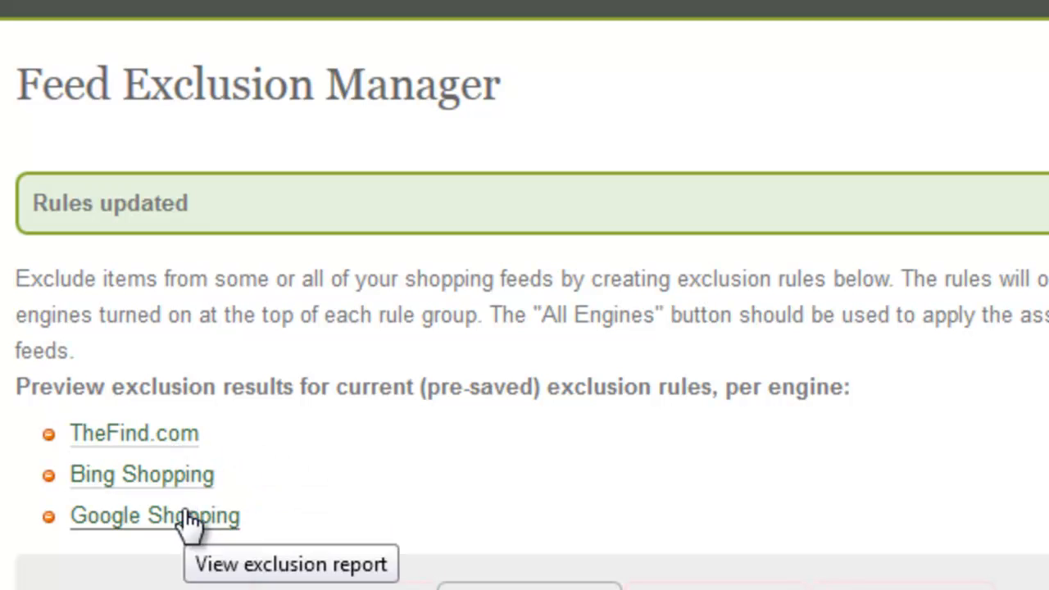
click(161, 438)
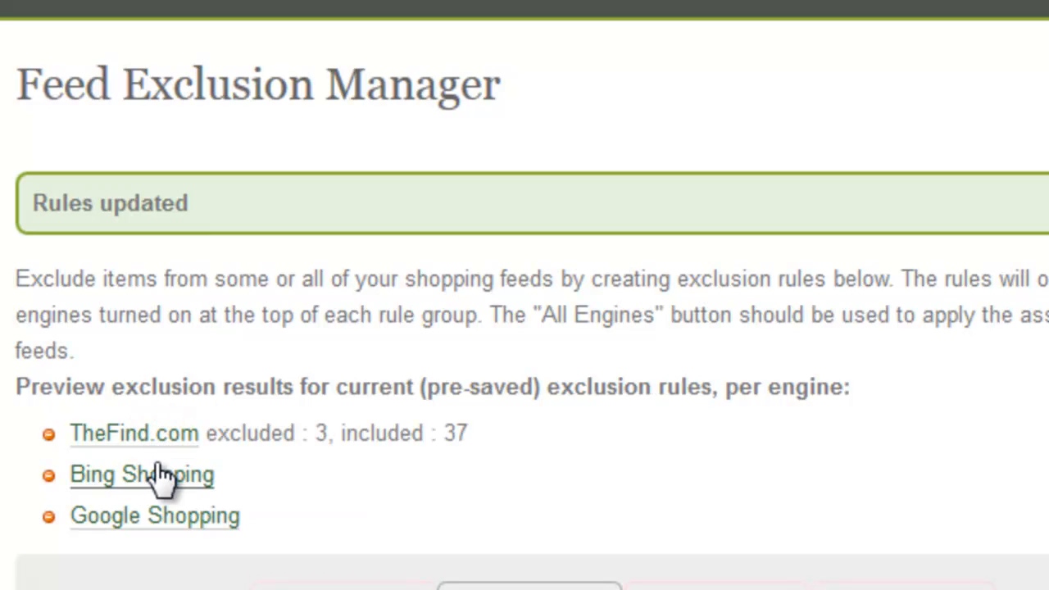
click(160, 477)
click(161, 479)
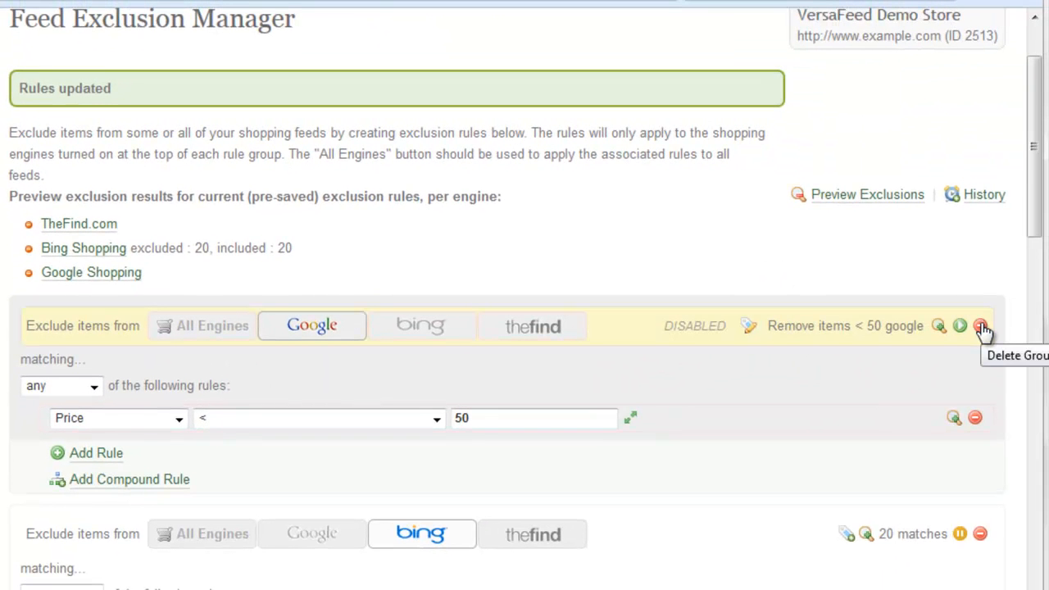
- Resave the exclusion rules, then switch to the closing consultation slide
scroll(983, 330, down, 4)
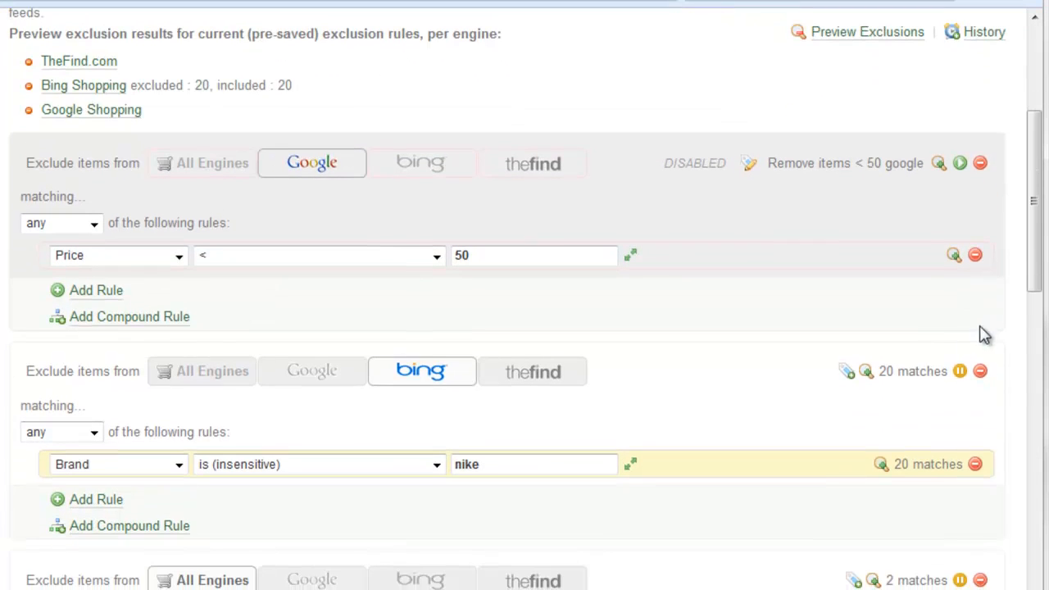
scroll(957, 367, down, 10)
scroll(959, 365, down, 5)
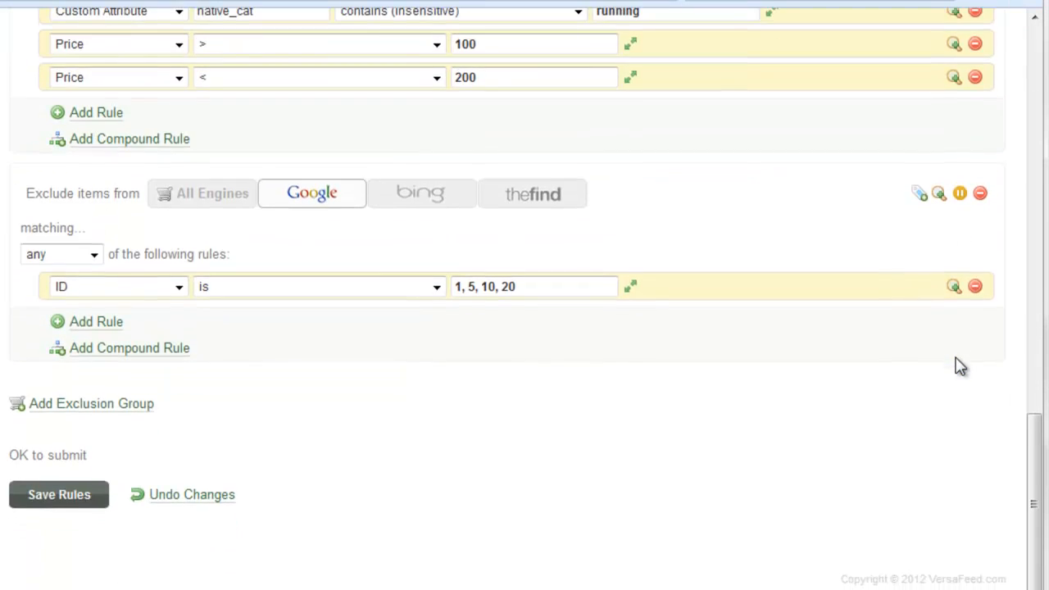
click(57, 497)
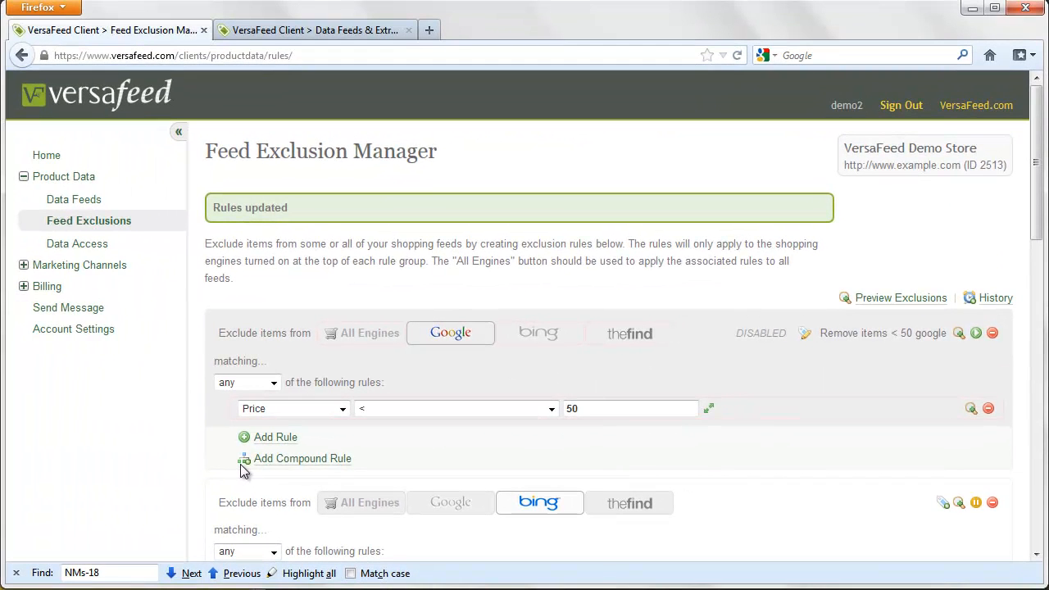
key(alt+Tab)
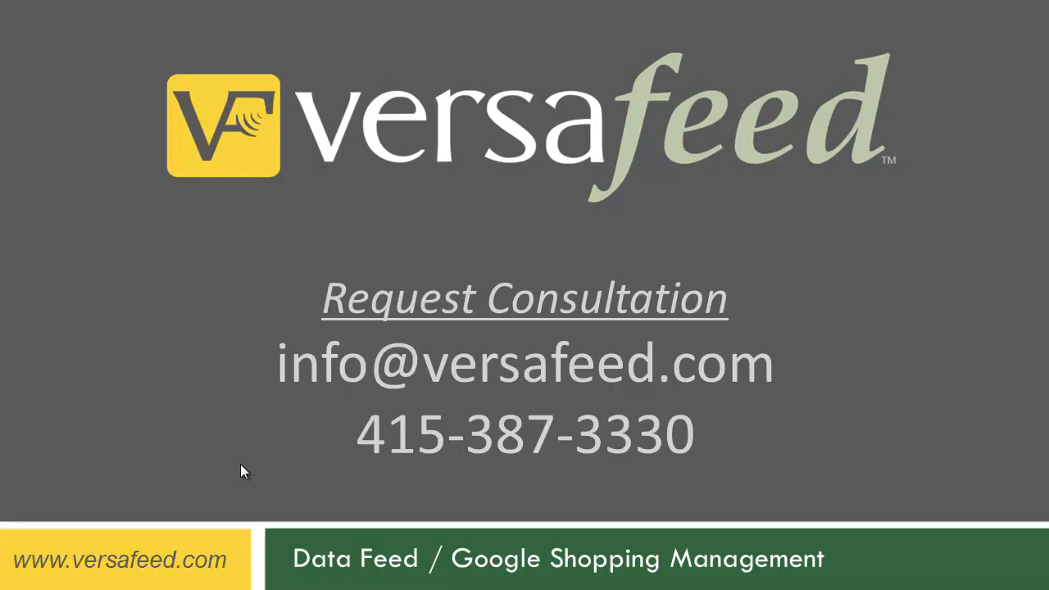